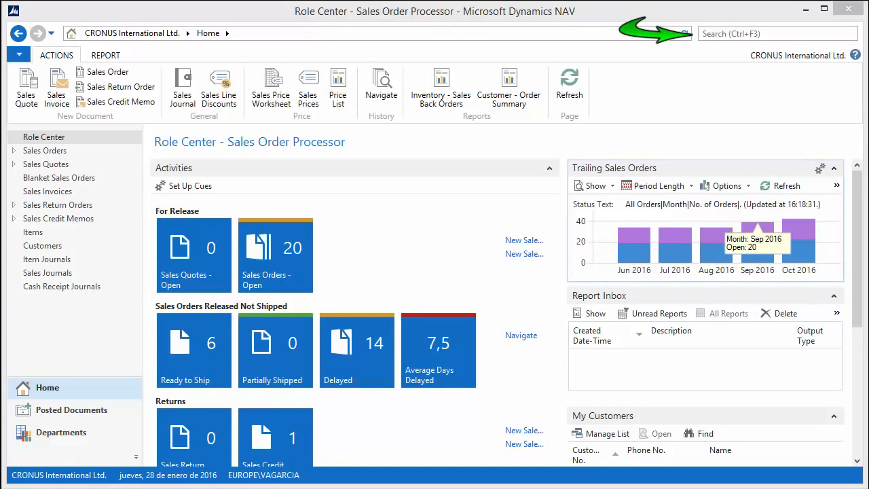
Open the Payment Reconciliation Journals list in the Cash Management area of Financial Management.
left_click(776, 34)
type("Payment Reconciliation Journals")
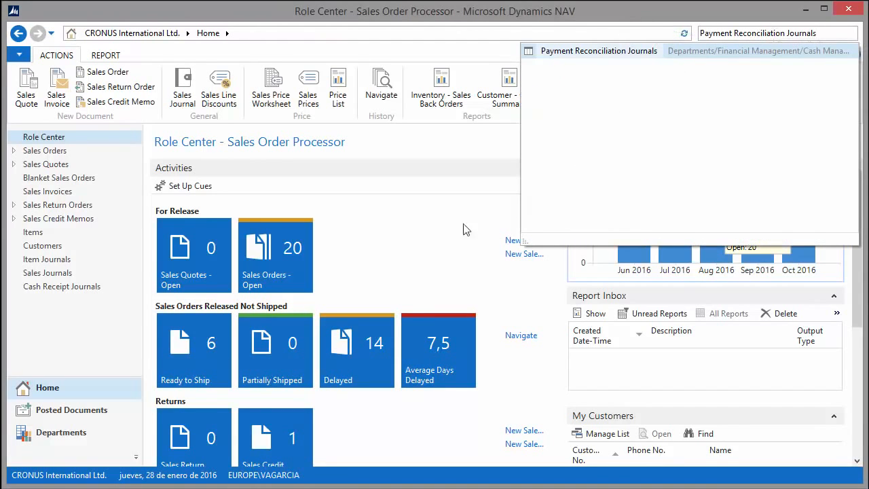
left_click(62, 436)
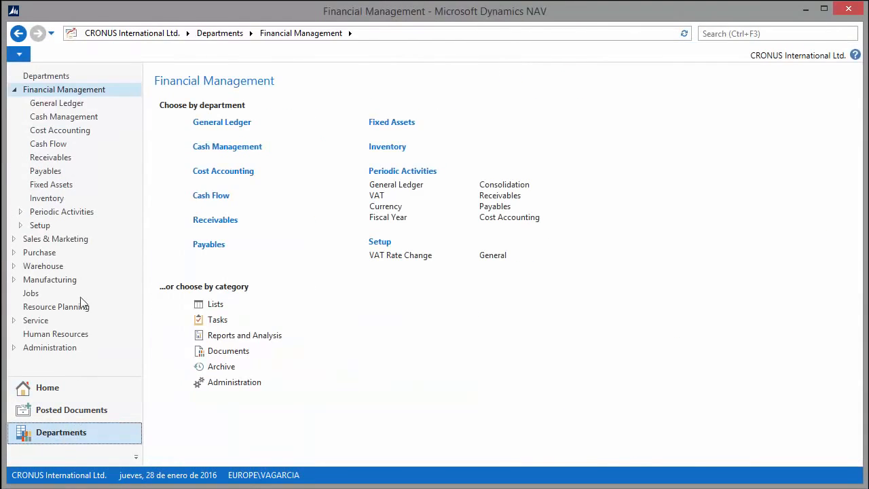
left_click(63, 119)
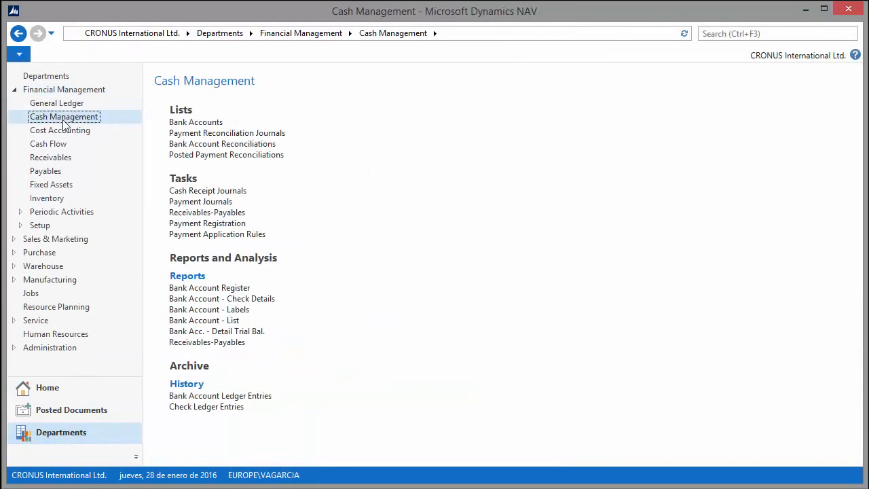
left_click(258, 135)
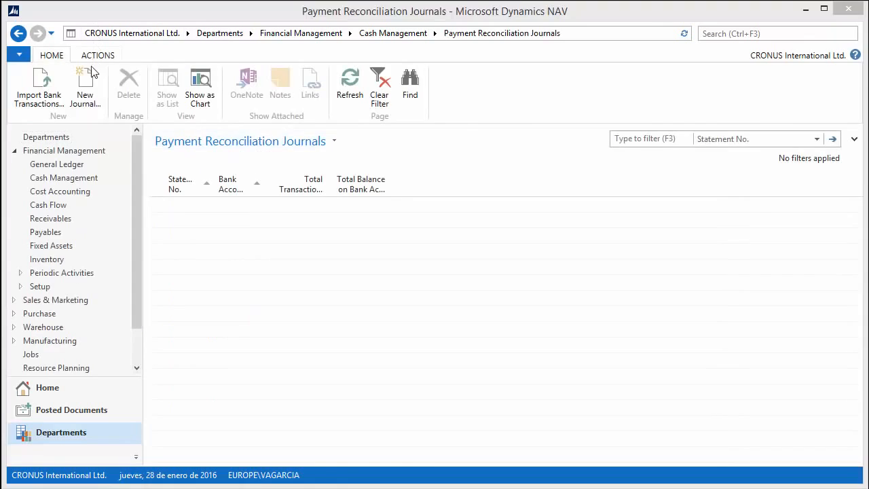
Create a new payment reconciliation journal for the World Wide Bank account WWB-EUR.
left_click(92, 103)
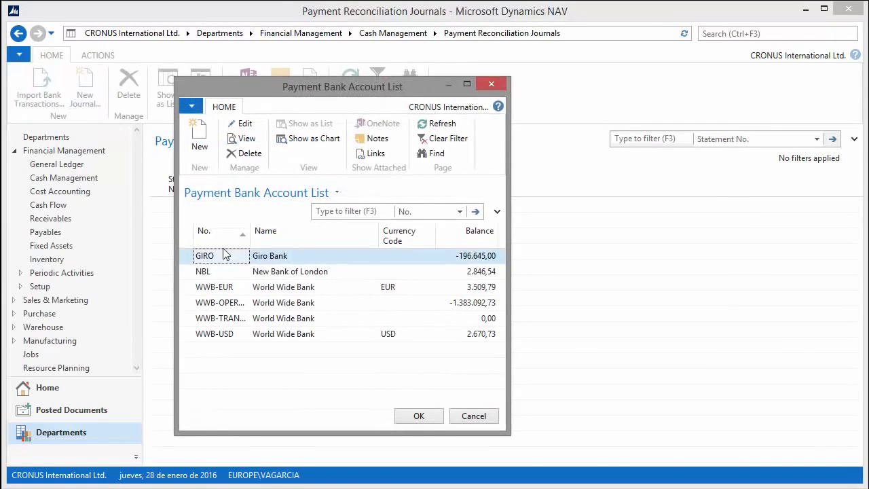
left_click(282, 291)
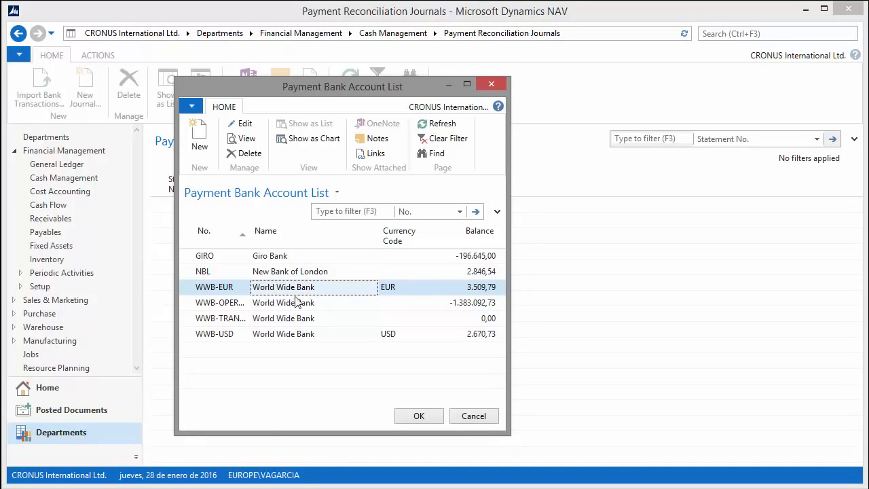
left_click(419, 415)
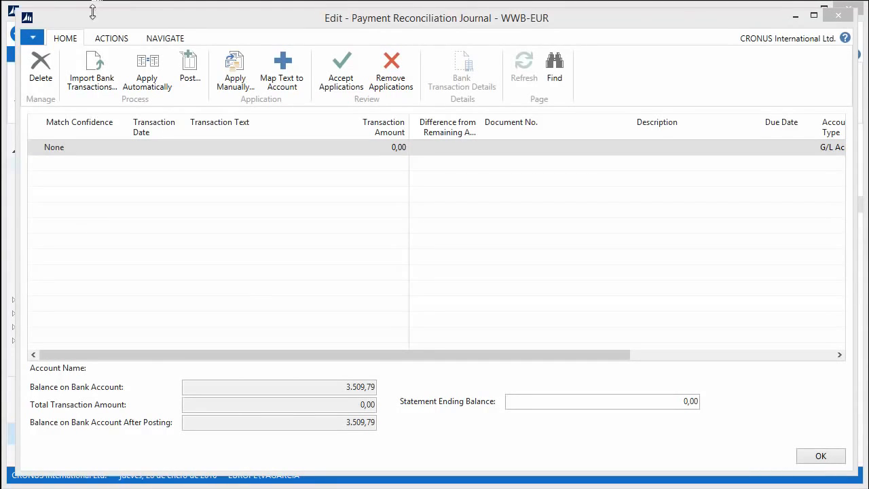
Start the bank transaction import and set the WWB-EUR bank account's Bank Statement Import Format to SEPA CAMT.
left_click(92, 71)
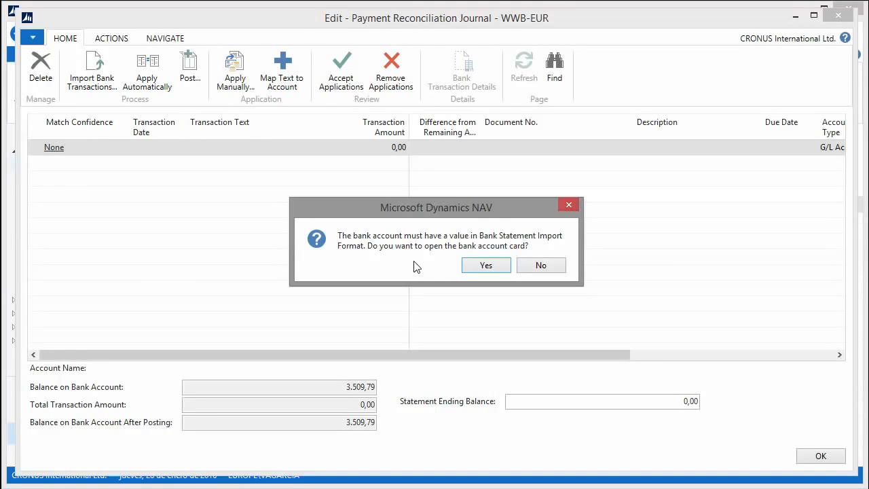
left_click(477, 267)
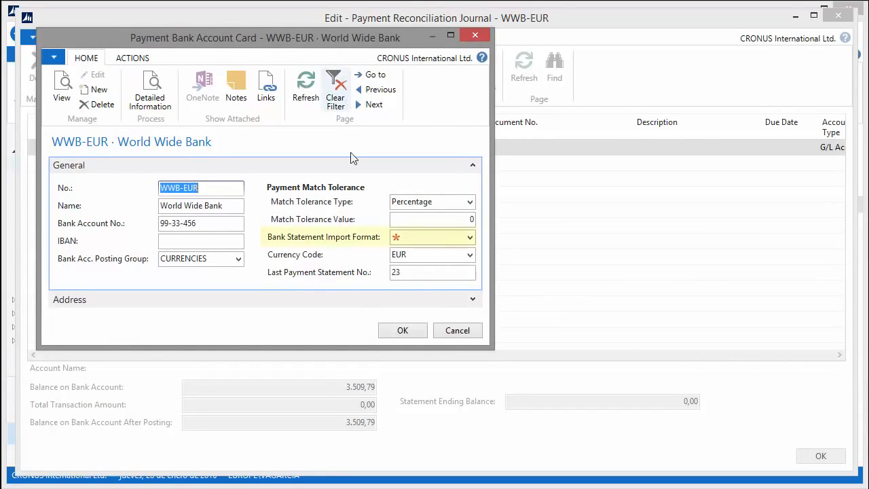
left_click(469, 237)
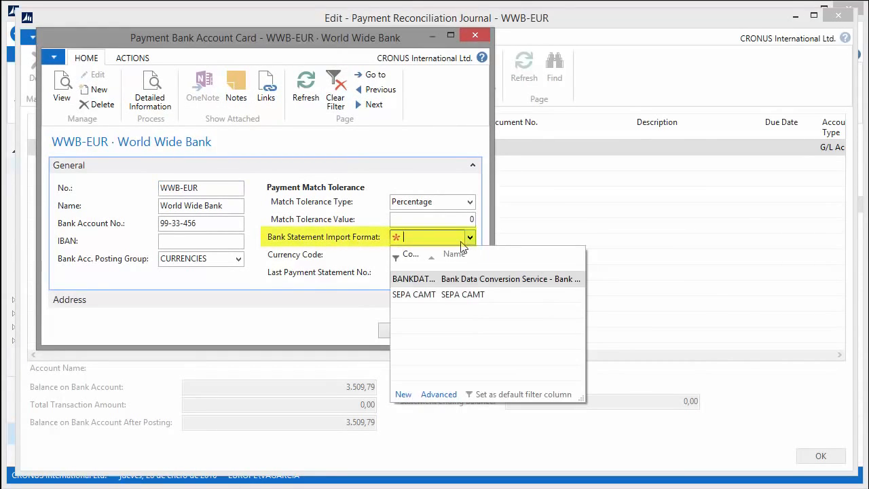
left_click(430, 294)
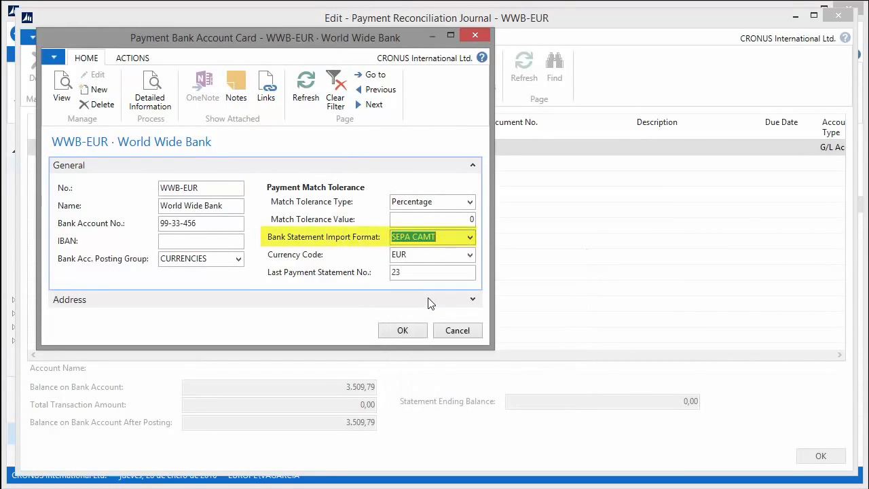
left_click(403, 331)
Import the file "Nordea Bank - January 2016 - Ex. 1.txt" and accept continuing with the differing bank account number.
left_click(253, 126)
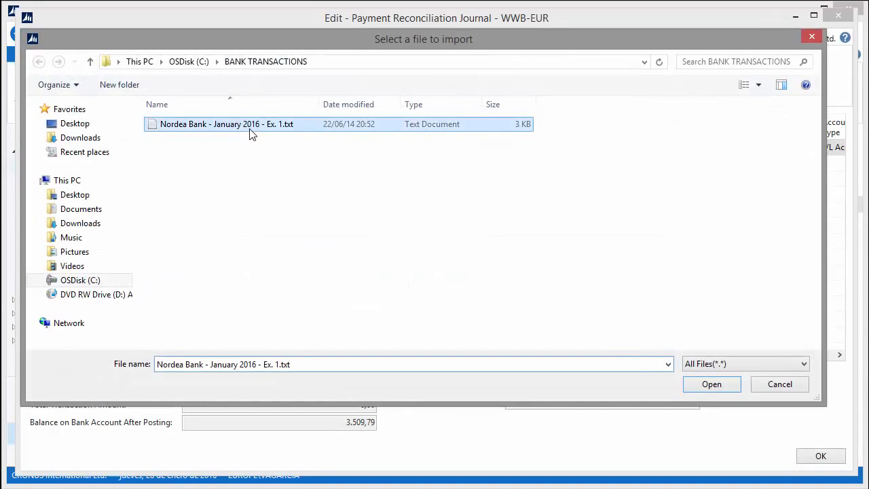
left_click(712, 388)
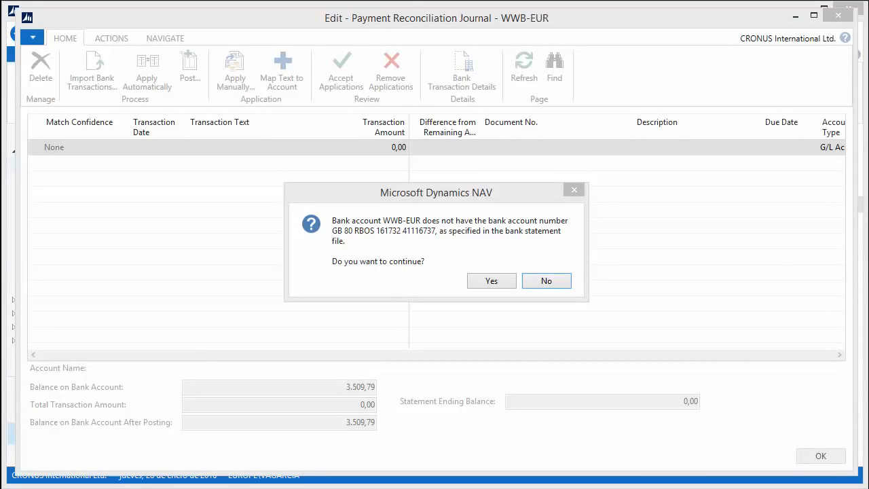
left_click(491, 281)
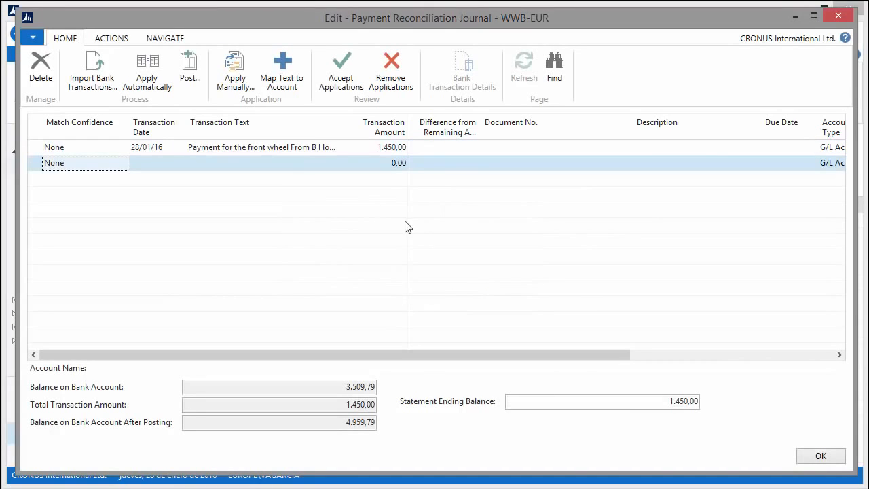
Try to apply the imported front wheel payment line automatically.
left_click(290, 151)
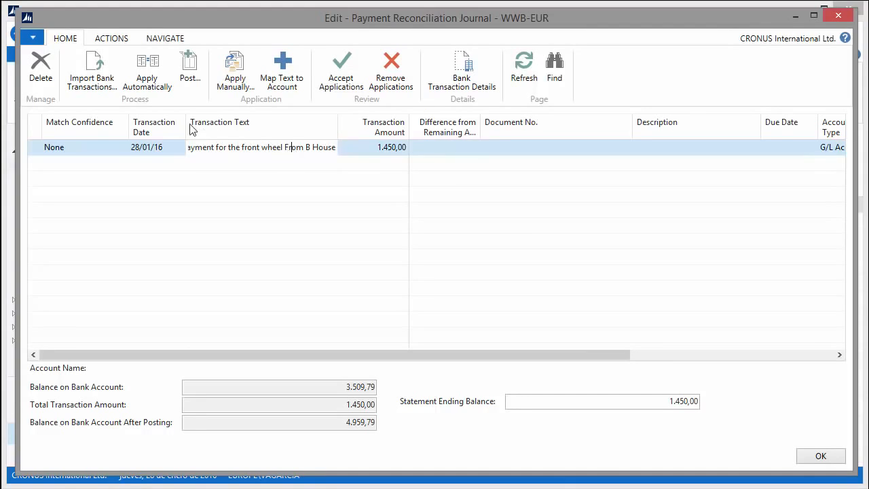
left_click(151, 86)
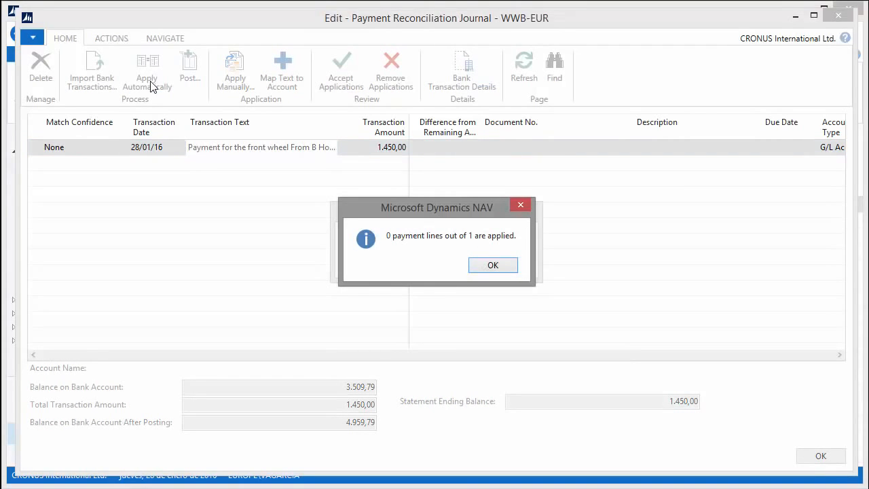
left_click(496, 268)
Open the manual payment application for the front wheel payment and apply it to invoice 103022.
left_click(236, 80)
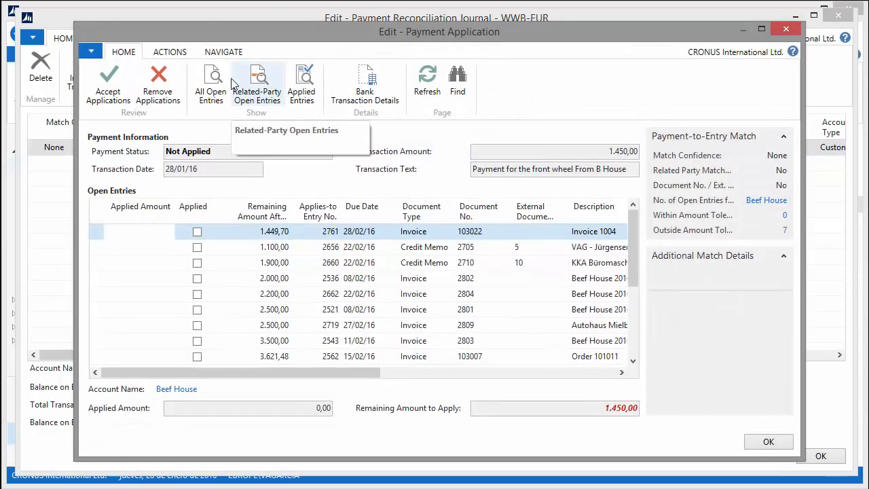
left_click(95, 235)
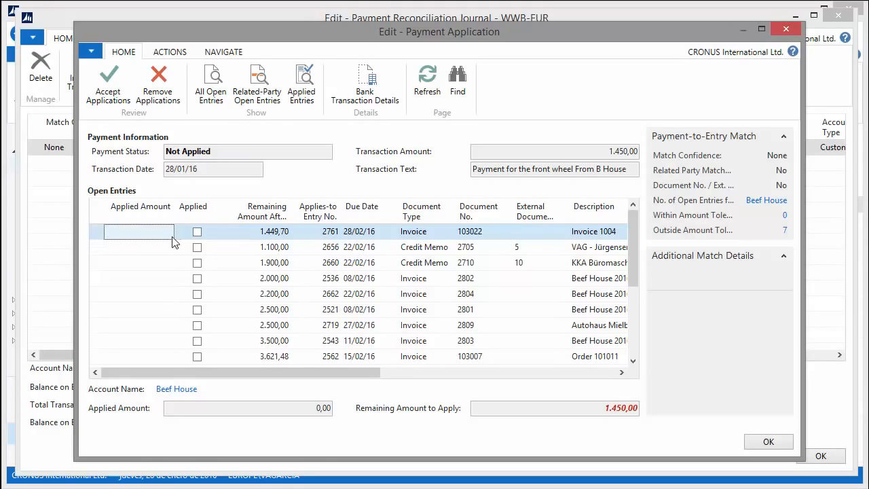
left_click(197, 233)
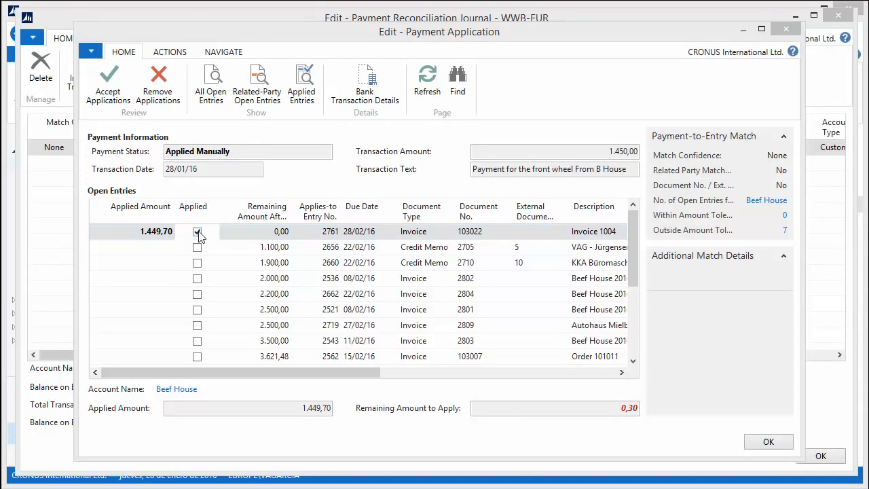
Remove all applications from the front wheel payment and return to the reconciliation journal.
left_click(159, 83)
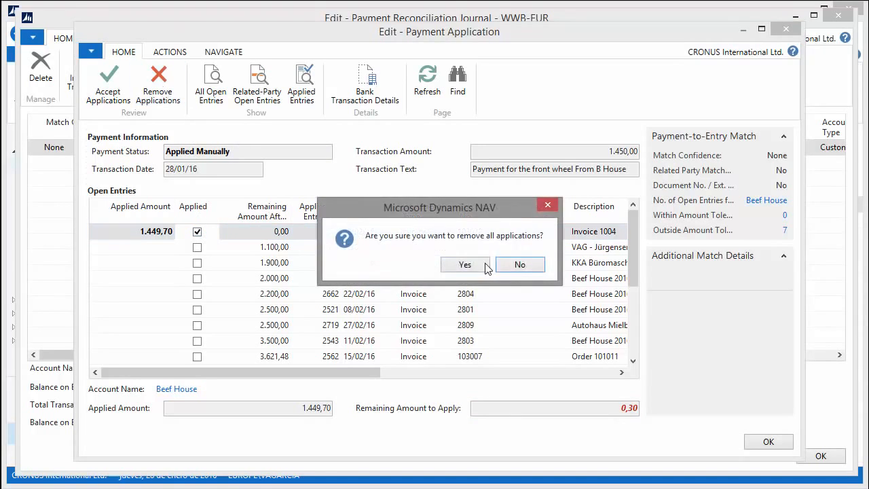
left_click(474, 271)
left_click(767, 442)
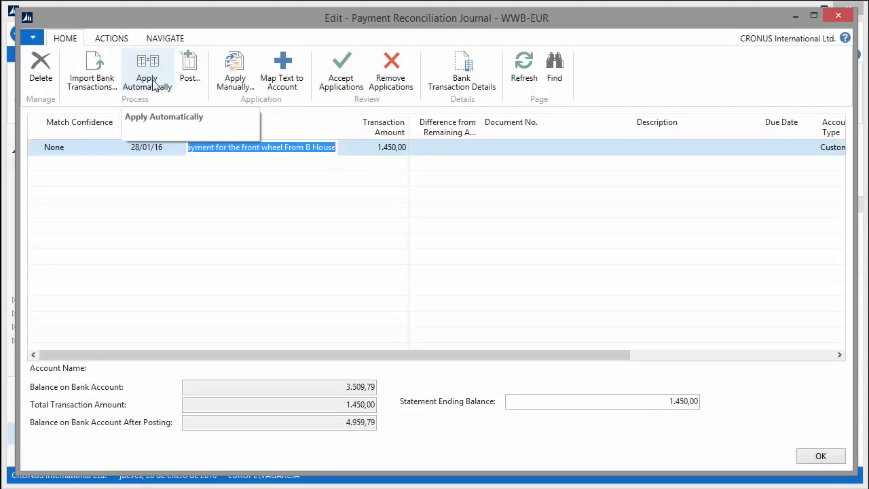
On the journal's bank account card, set the Match Tolerance Type to Amount and the Match Tolerance Value to 0,5.
left_click(166, 39)
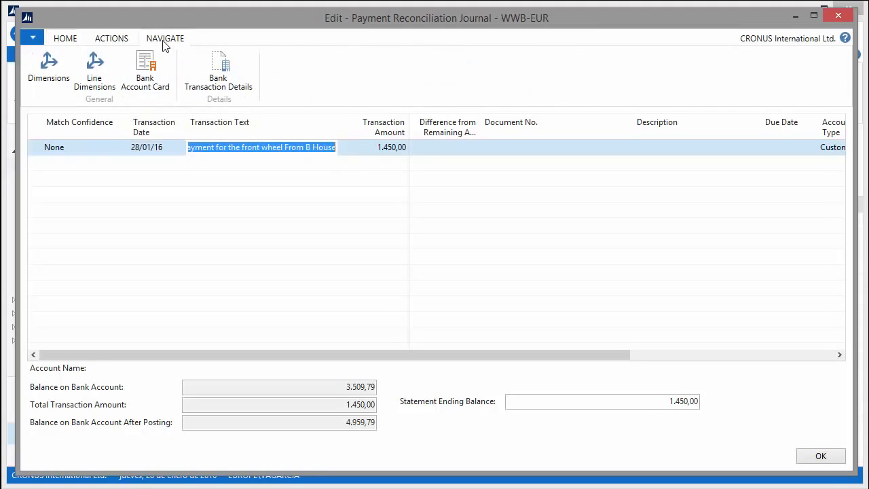
left_click(151, 81)
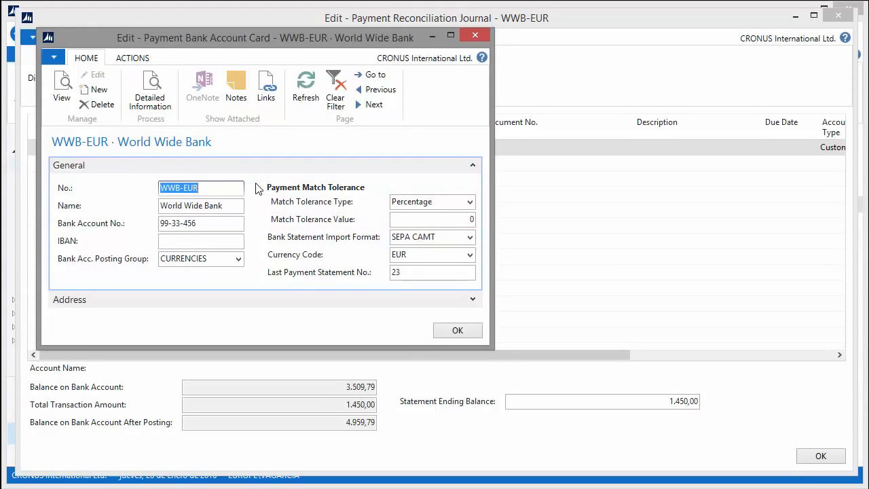
left_click(470, 202)
left_click(443, 234)
left_click(475, 219)
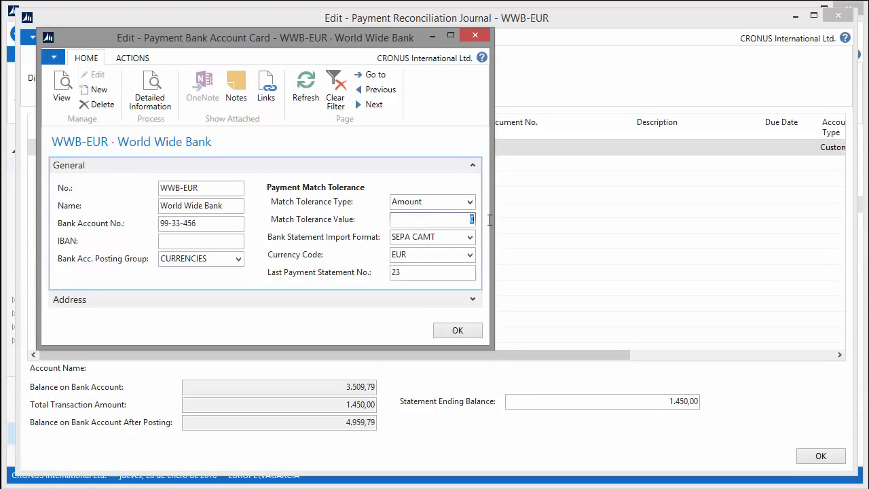
type("0,5")
left_click(455, 332)
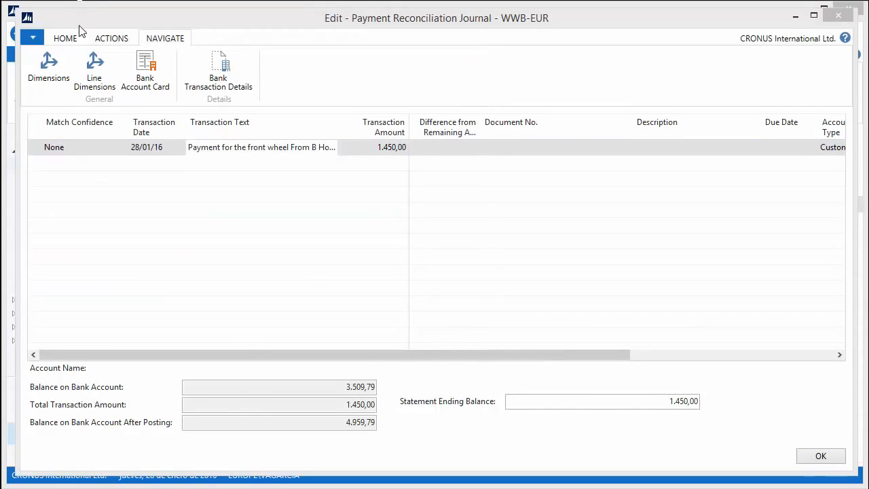
Run the automatic application again on the front wheel payment line using the changed match tolerance.
left_click(68, 40)
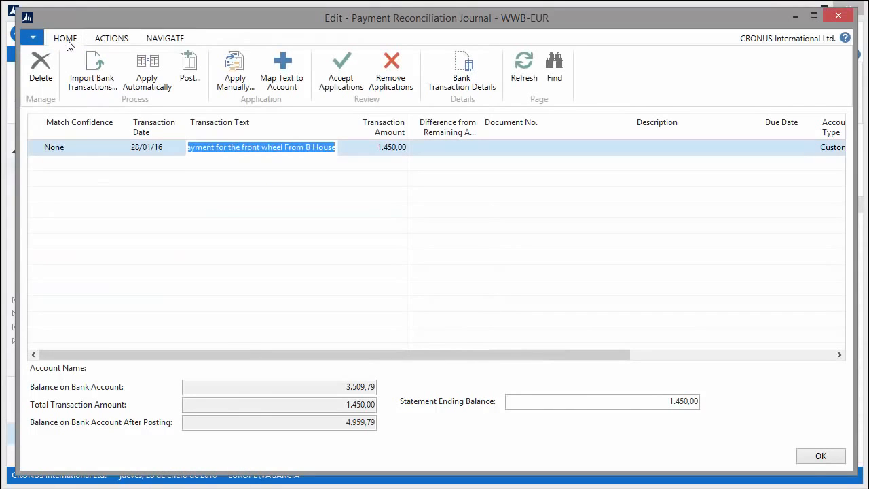
left_click(147, 79)
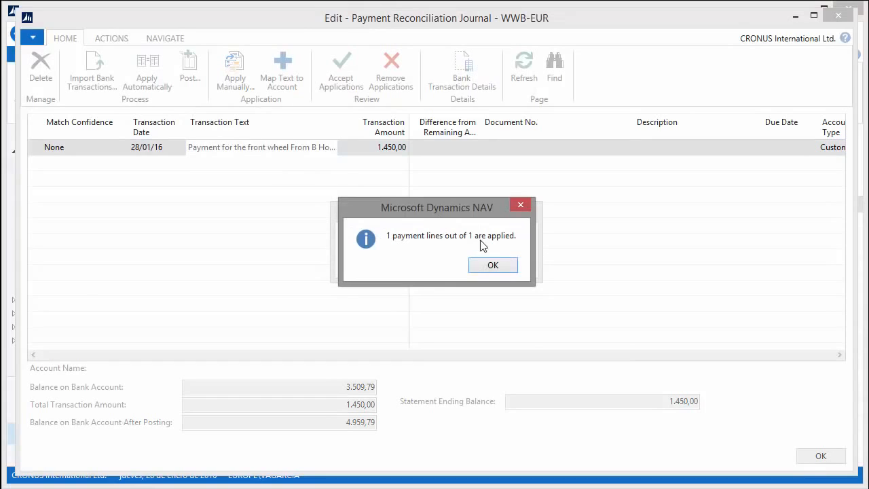
left_click(500, 269)
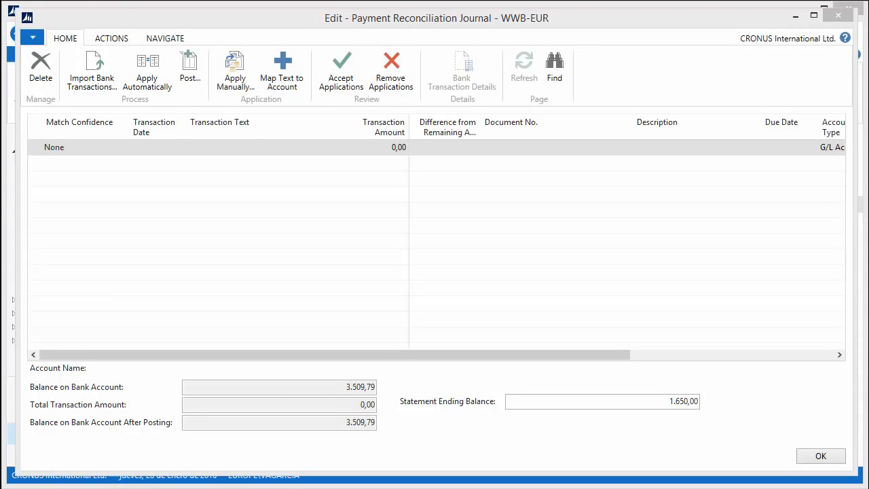
Import the bank transaction file "Nordea Bank - January 2016 - Ex. 2.txt" into the WWB-EUR journal.
left_click(92, 75)
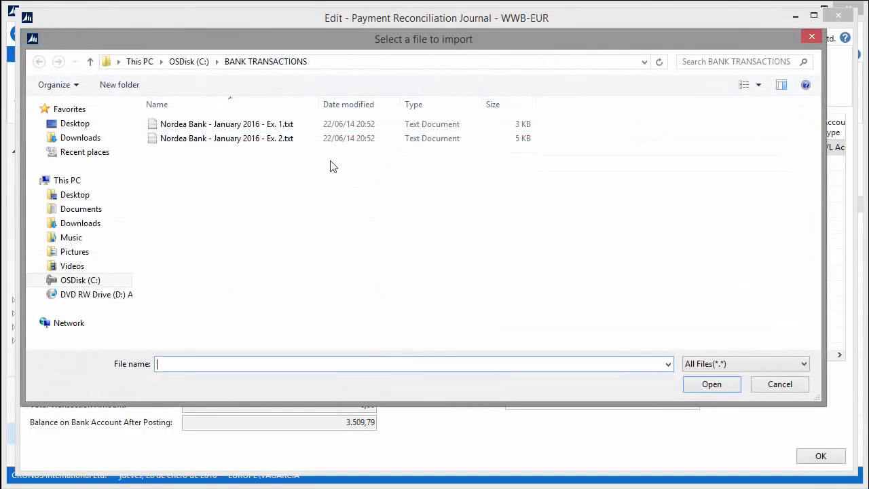
left_click(267, 139)
left_click(723, 387)
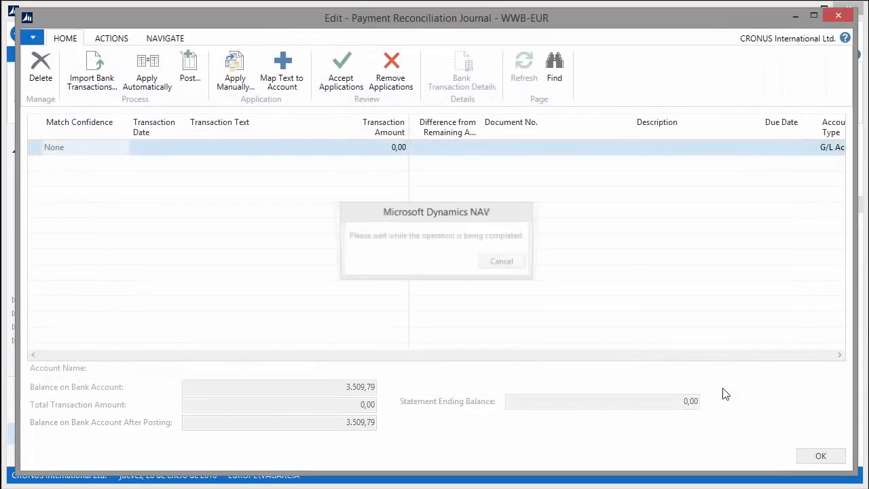
Try to apply the imported copy machine service fee and building rent lines automatically.
left_click(324, 147)
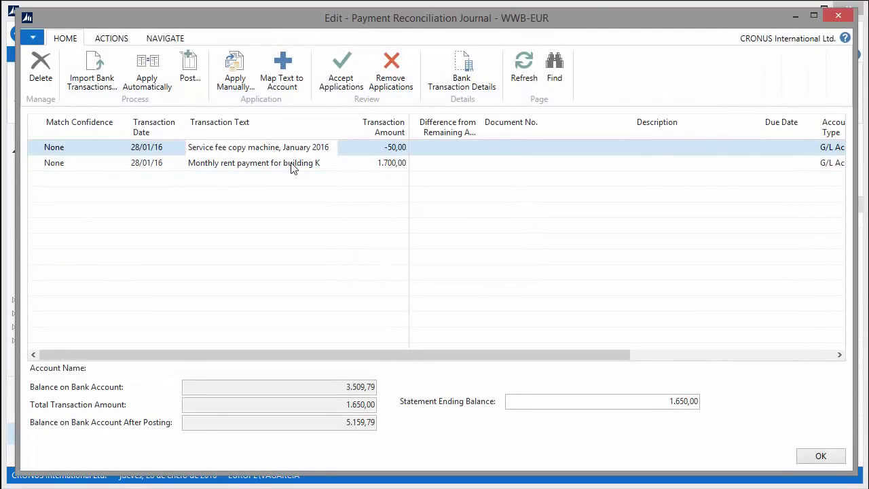
left_click(143, 79)
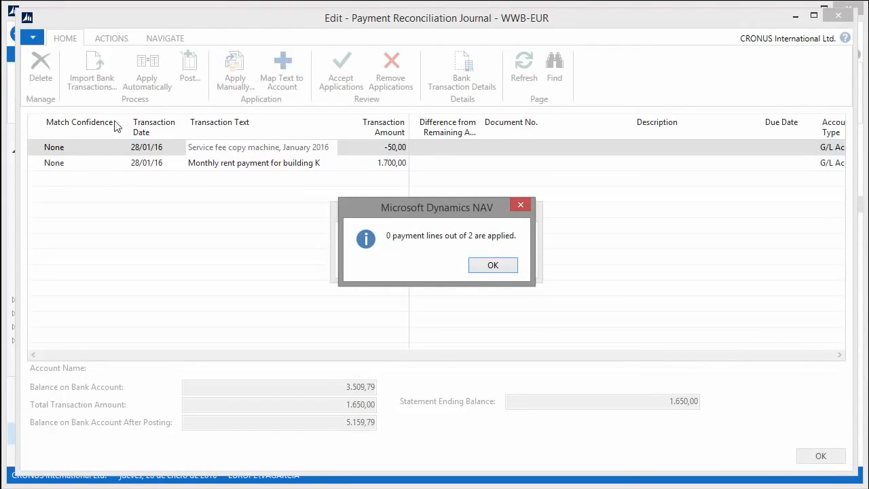
left_click(490, 265)
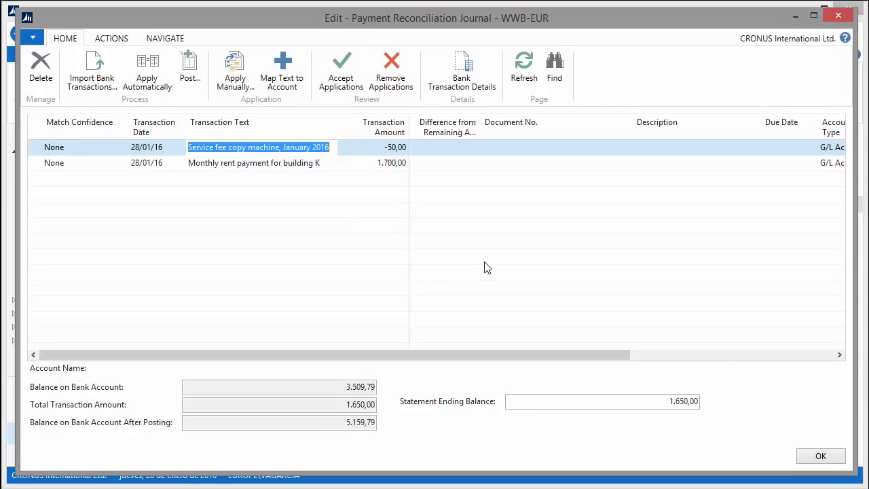
Create a text-to-account mapping from the copy machine service fee line and shorten its mapping text to "Service fee copy machine".
left_click(291, 82)
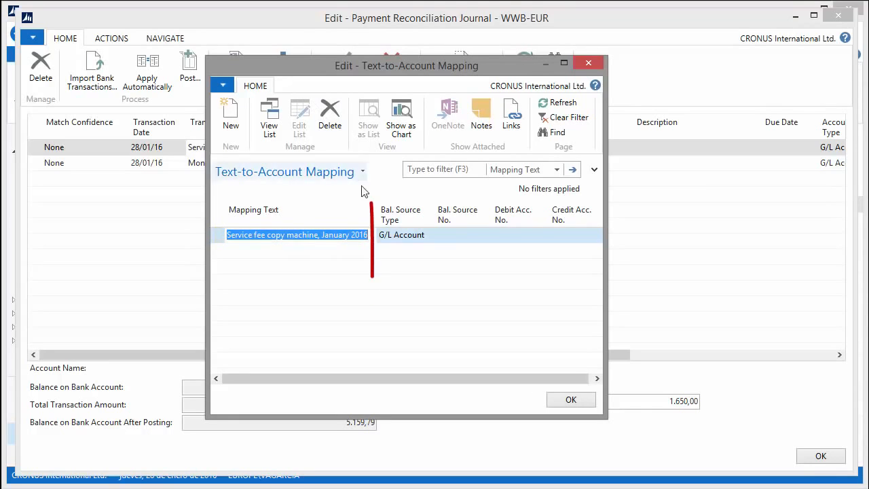
left_click(399, 235)
left_click(428, 235)
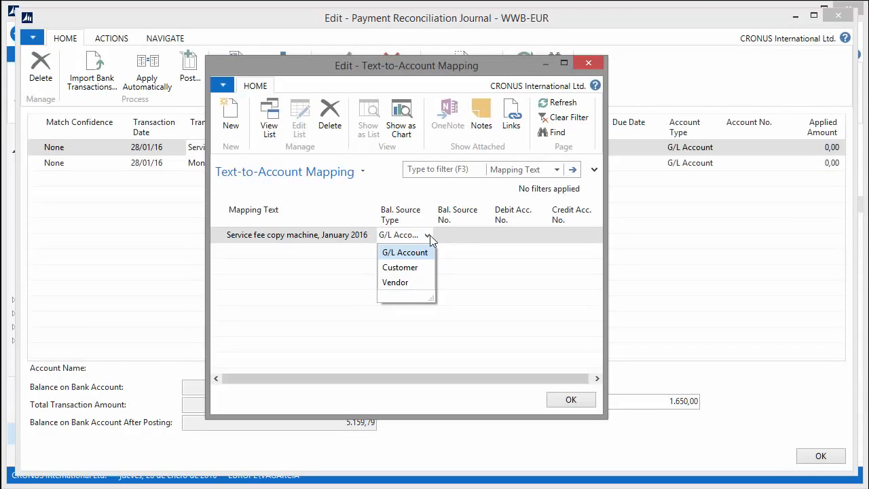
left_click(346, 239)
left_click(319, 236)
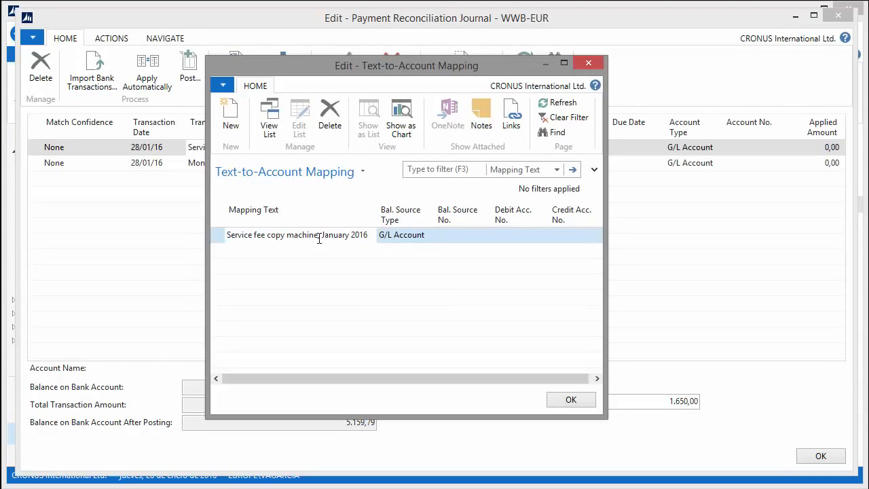
left_click_drag(319, 238, 374, 238)
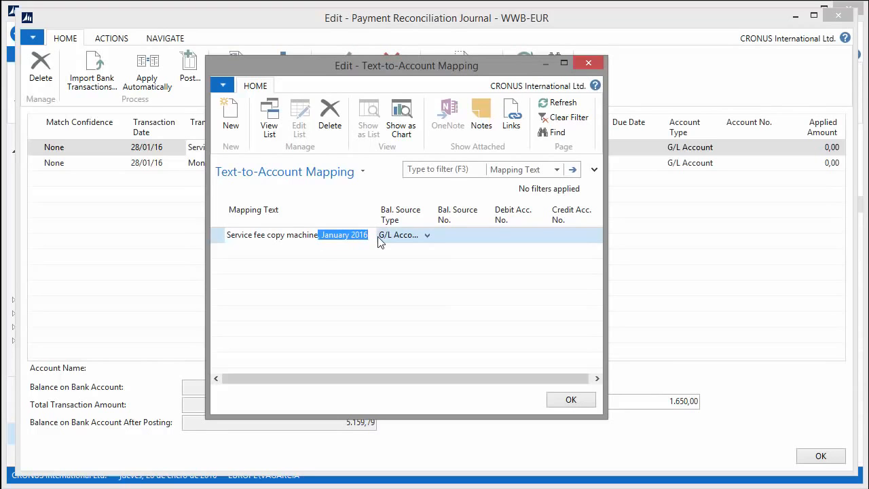
key("BackSpace")
key("Tab")
key("Tab")
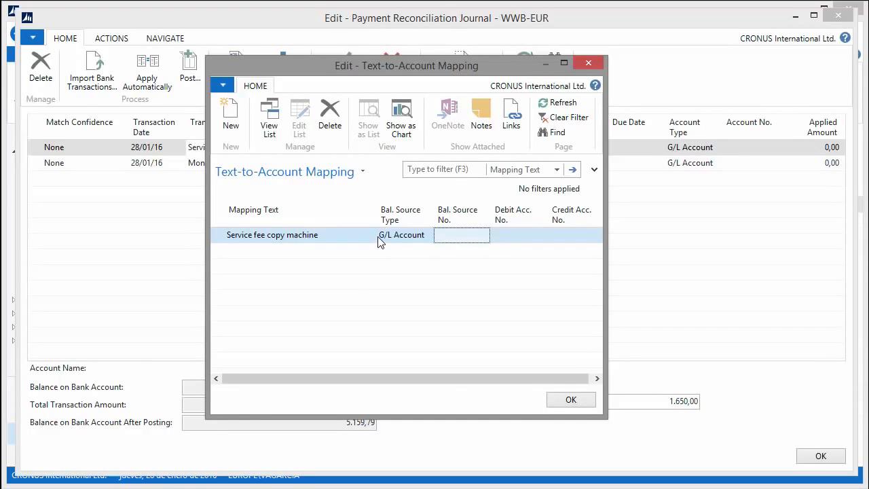
Map the service fee text to the balancing source type Vendor with Mundersand Corporation as the source, and confirm the mapping.
left_click(397, 234)
left_click(429, 238)
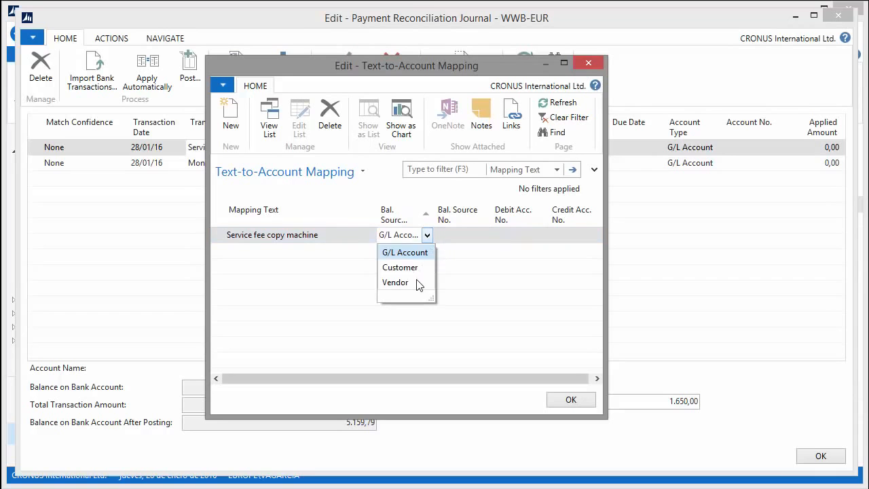
left_click(421, 281)
left_click(459, 239)
left_click(484, 235)
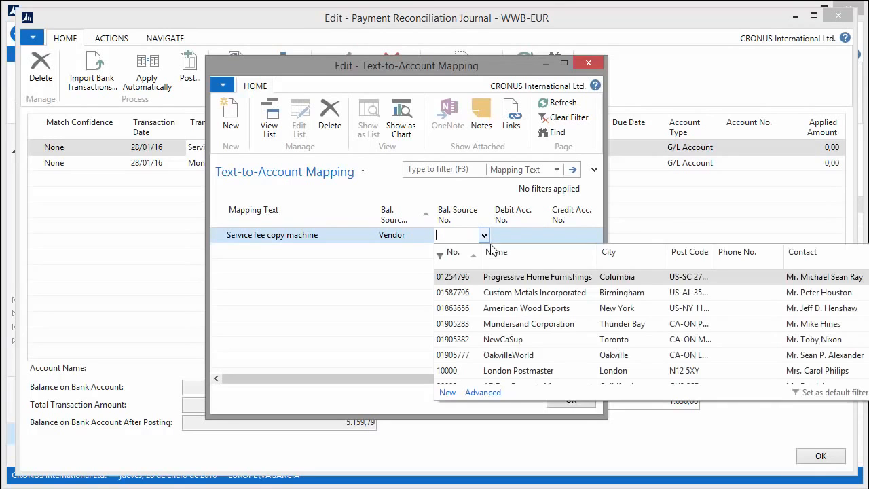
left_click(545, 323)
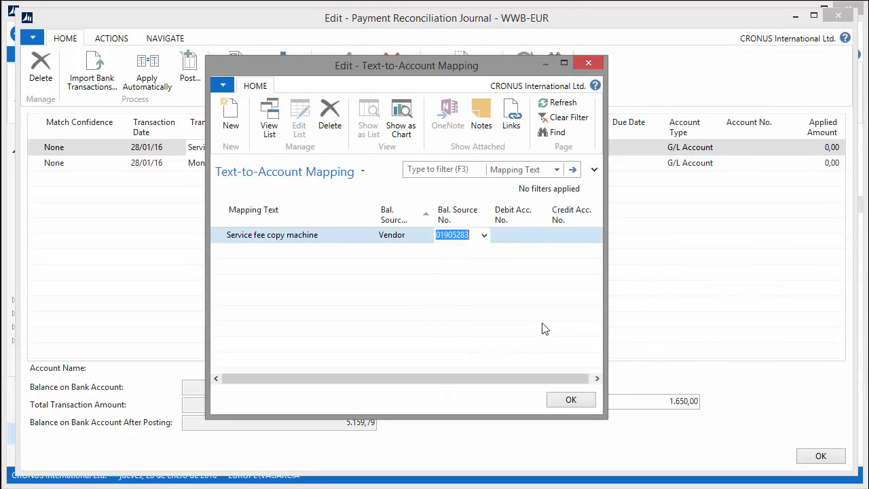
left_click(571, 401)
Map the text "Monthly rent payment for building K" to the balancing source type Customer with The Cannon Group PLC as the source.
left_click(284, 163)
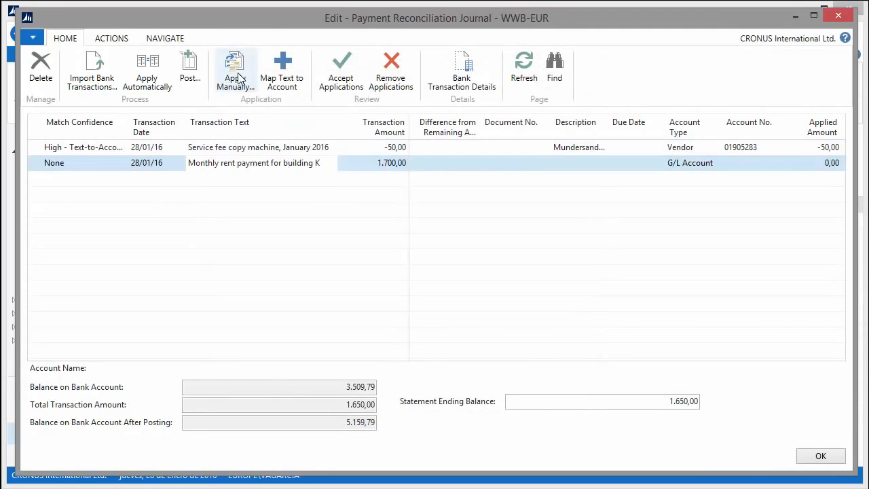
left_click(277, 78)
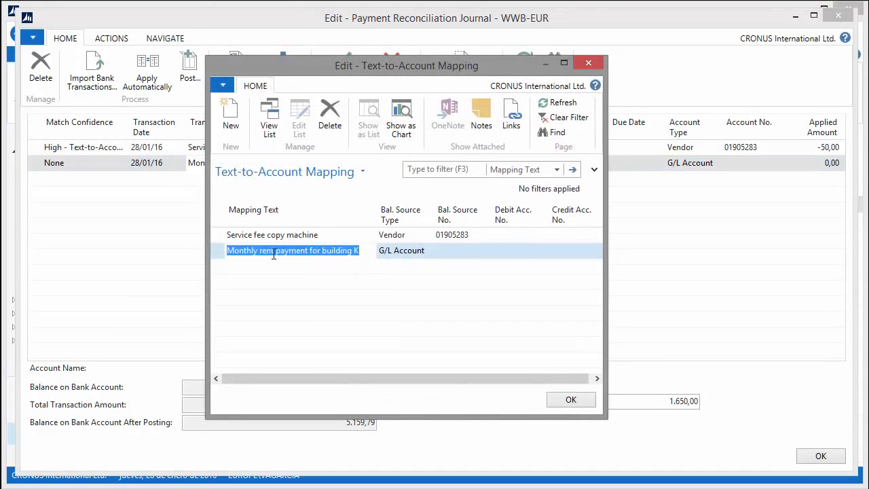
left_click(390, 252)
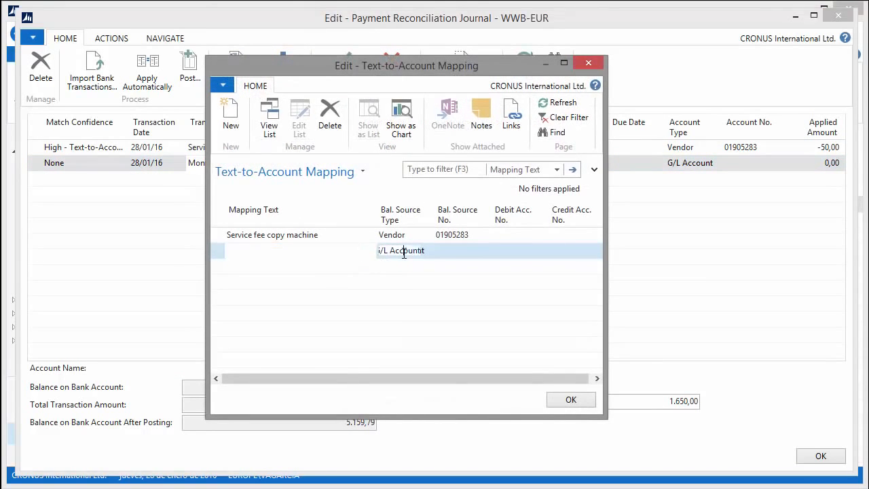
left_click(428, 252)
left_click(414, 284)
left_click(450, 253)
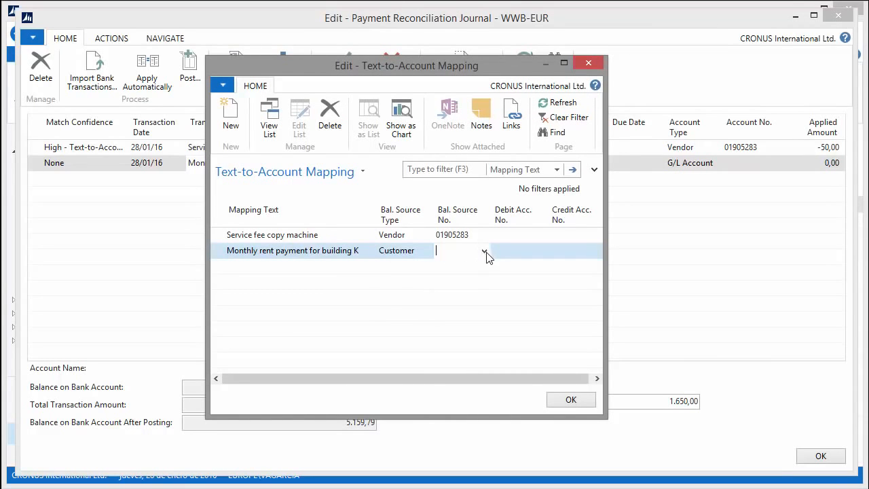
left_click(484, 251)
left_click(523, 389)
left_click(571, 401)
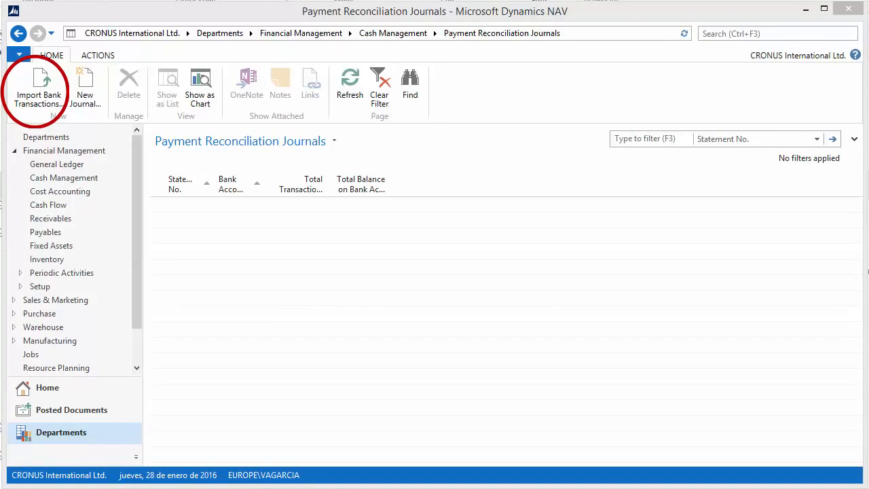
Import the bank transaction file "Nordea Bank - January 2016 - Ex. 3.txt" for bank account WWB-EUR.
left_click(42, 93)
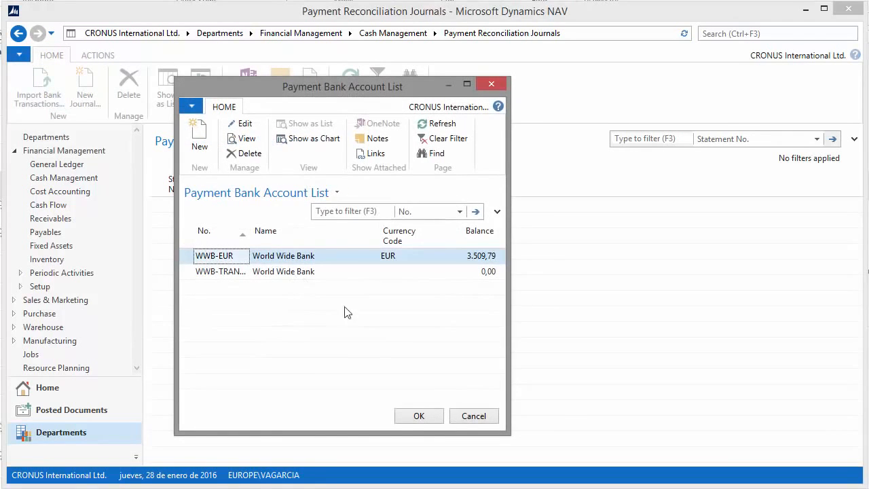
left_click(421, 419)
left_click(237, 147)
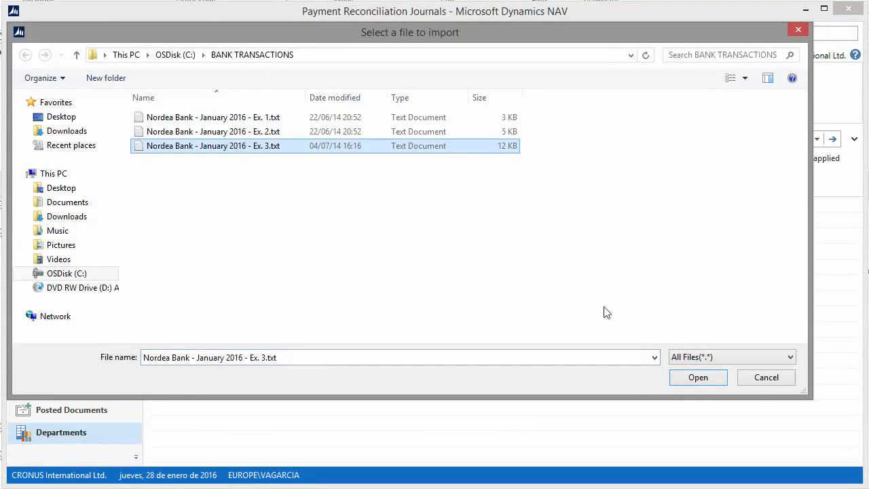
left_click(698, 379)
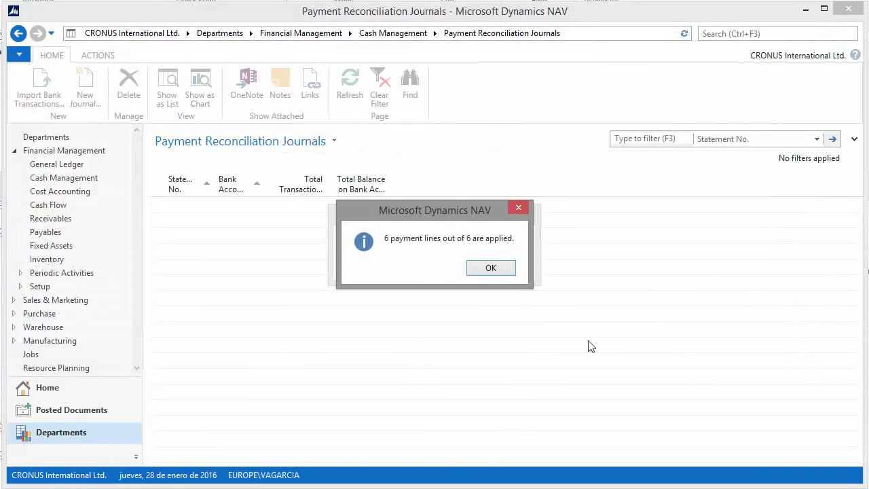
left_click(490, 269)
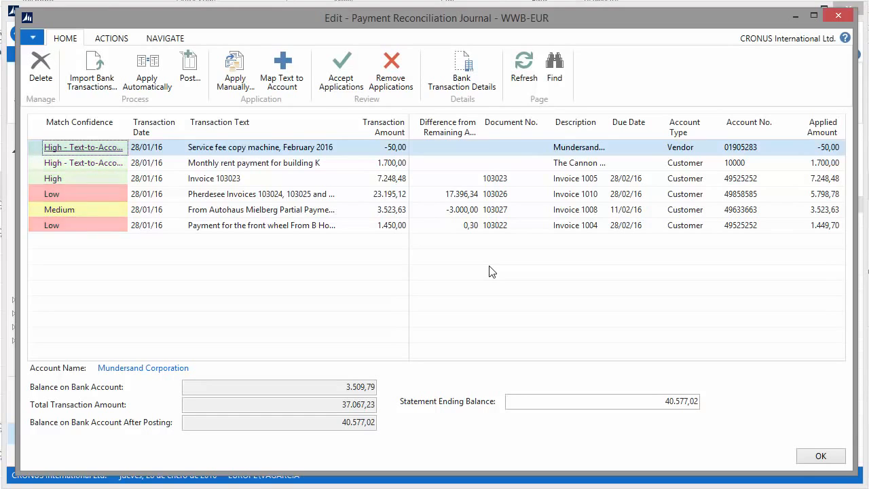
Review the text-mapped lines and the low-confidence front wheel payment line, and accept the front wheel payment's application.
left_click(33, 162, "shift")
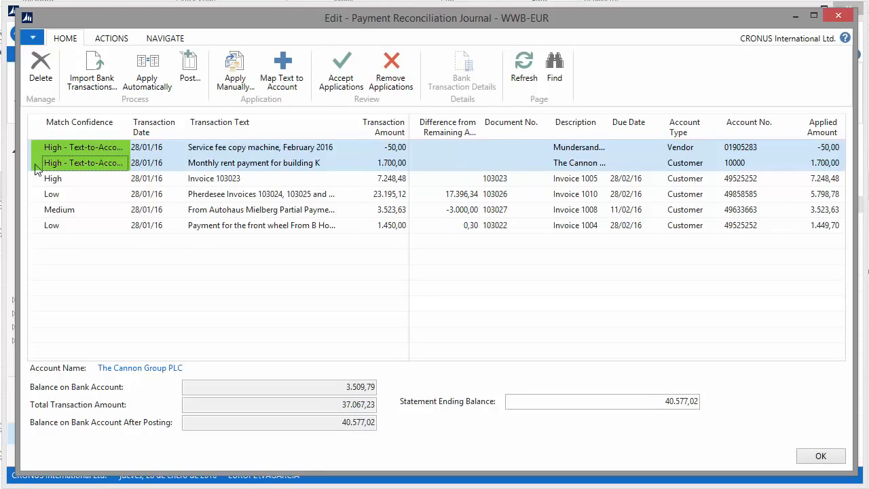
left_click(37, 230)
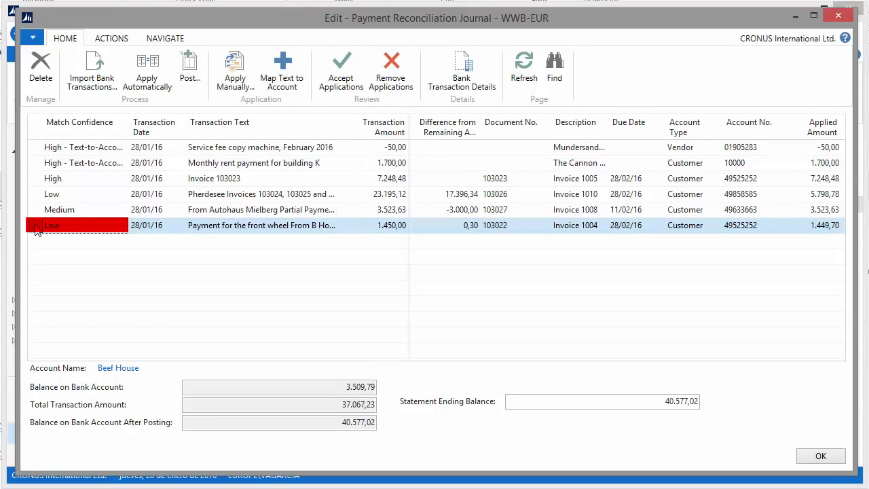
left_click(47, 226)
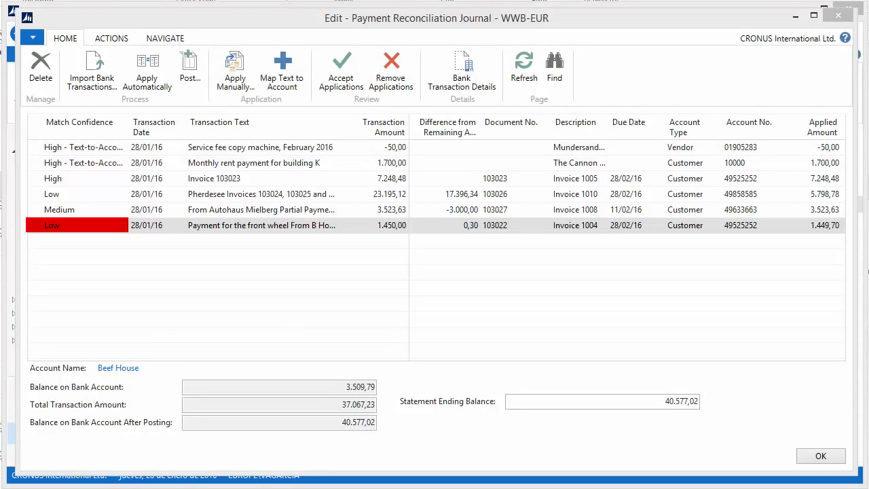
left_click(334, 78)
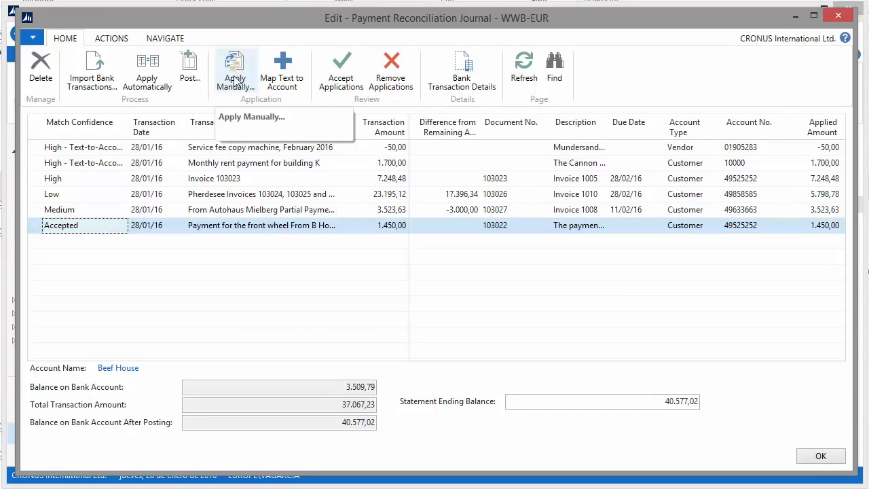
Check the customer and the payment application details of the Invoice 103023 line, and accept its application.
left_click(31, 180)
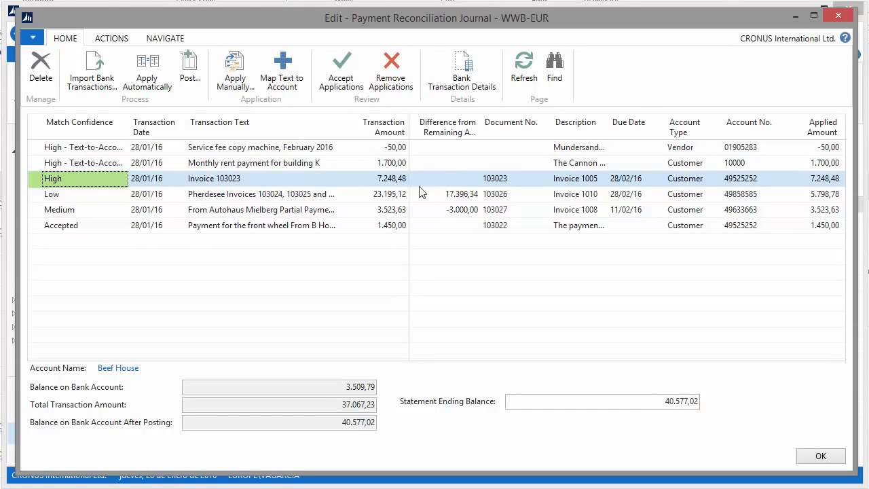
left_click(686, 178)
left_click(773, 178)
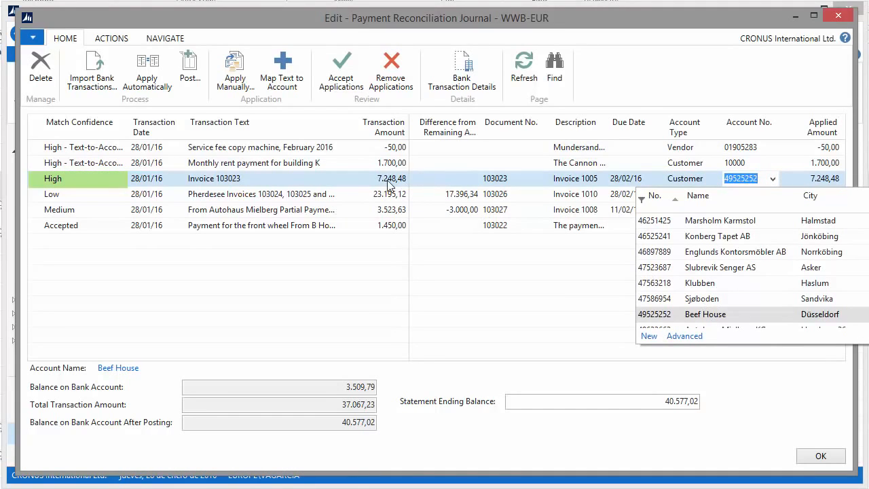
left_click(319, 112)
left_click(235, 71)
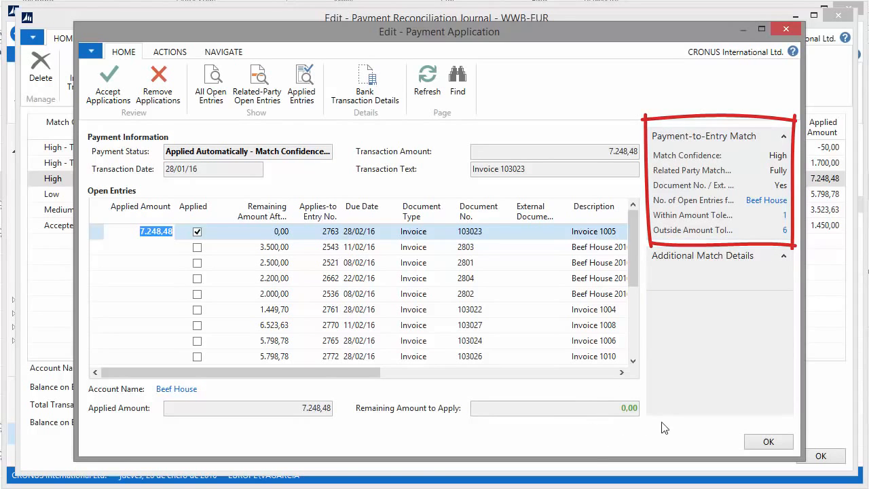
left_click(761, 444)
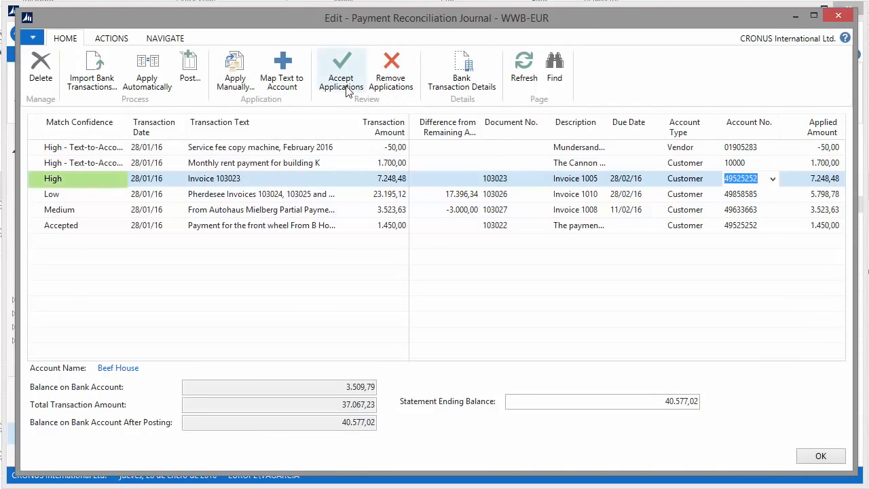
left_click(343, 83)
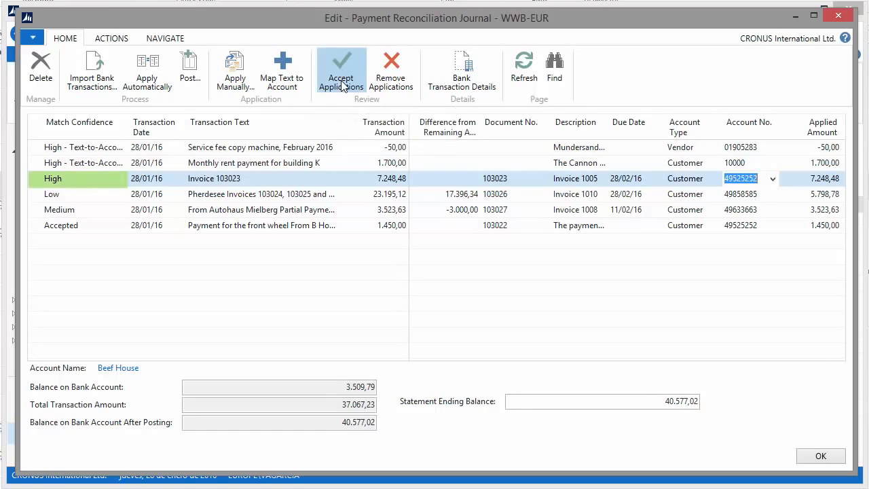
Check the customer on the Pherdesee invoices line and open its manual application, showing only the related party's open entries.
left_click(32, 195)
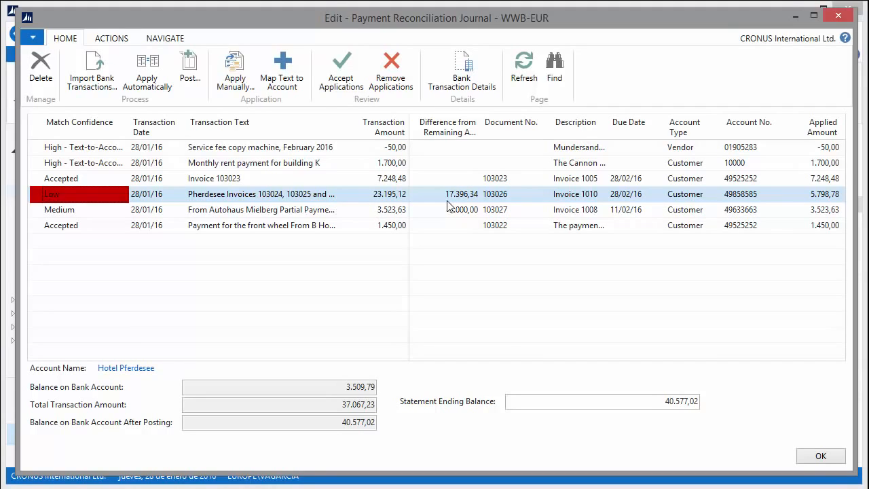
left_click(742, 194)
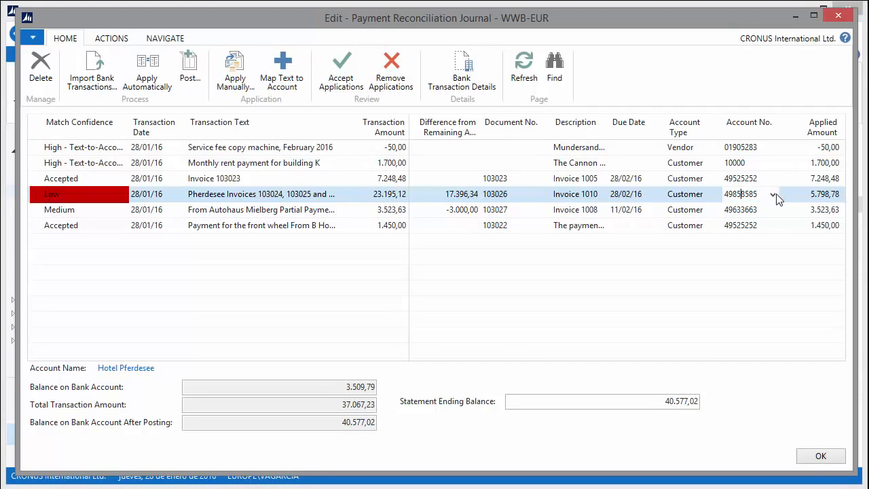
left_click(774, 195)
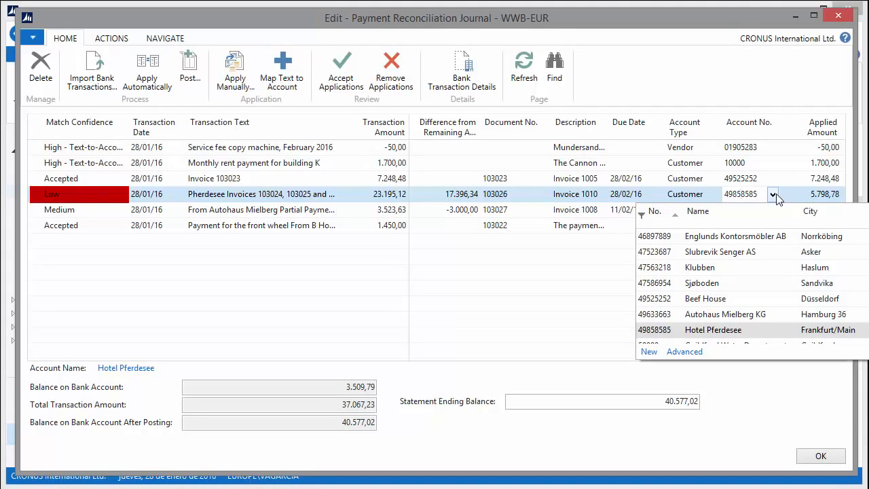
left_click(235, 75)
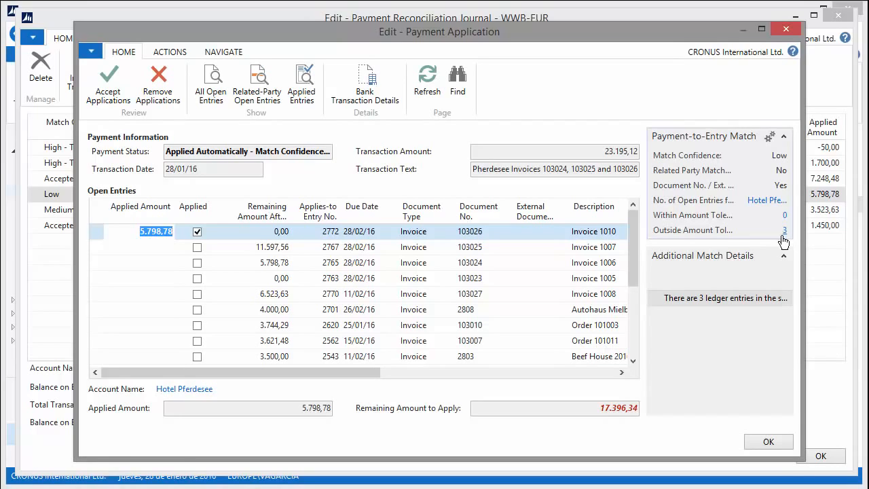
left_click(264, 98)
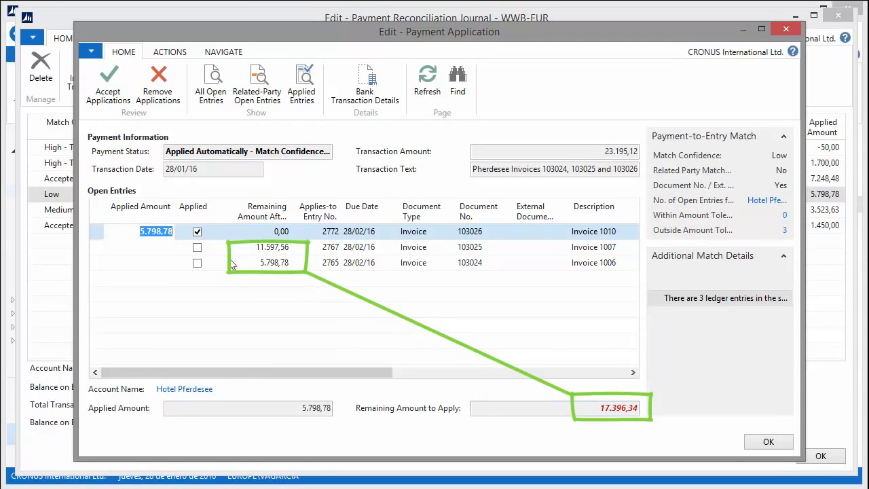
Apply the Pherdesee payment to invoices 103025 and 103024 as well, and accept the line's application.
left_click(197, 247)
left_click(197, 263)
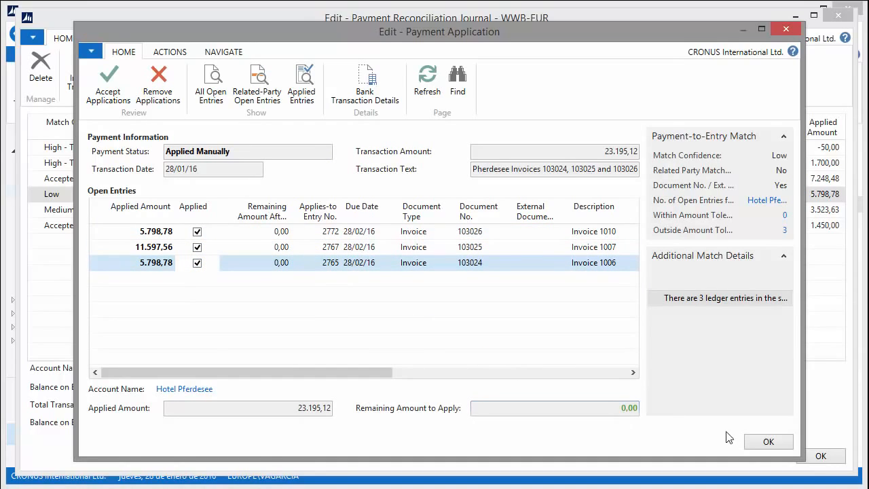
left_click(768, 442)
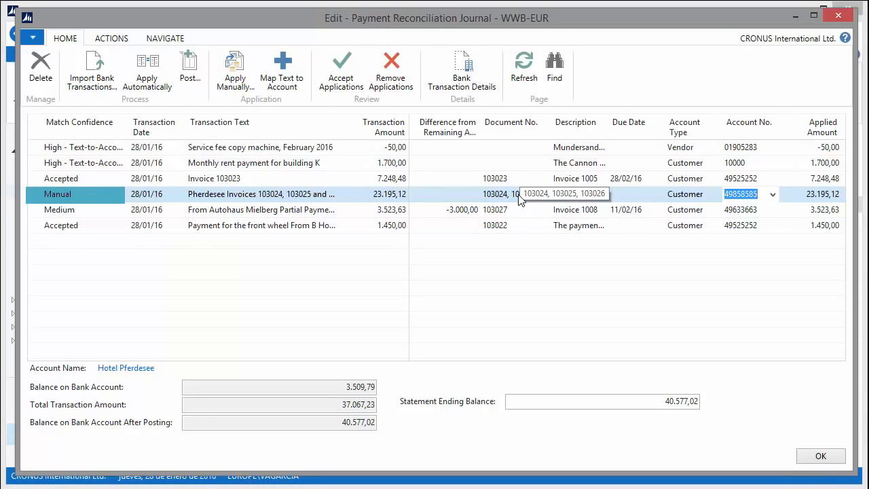
left_click(342, 83)
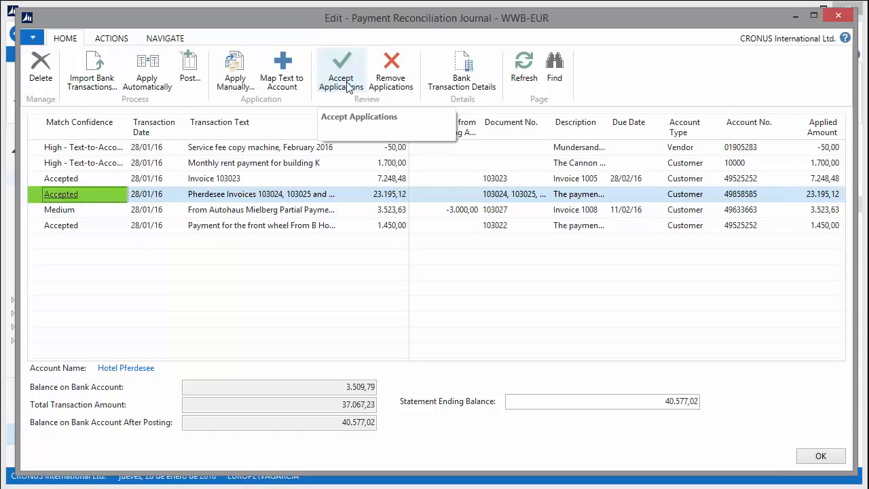
Check the customer and the payment application details of the Autohaus Mielberg partial payment line, and accept its application.
left_click(34, 212)
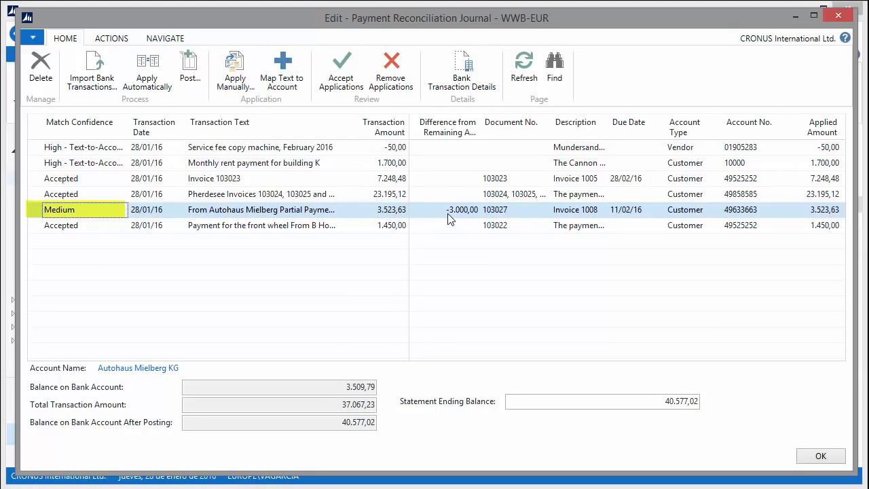
left_click(748, 210)
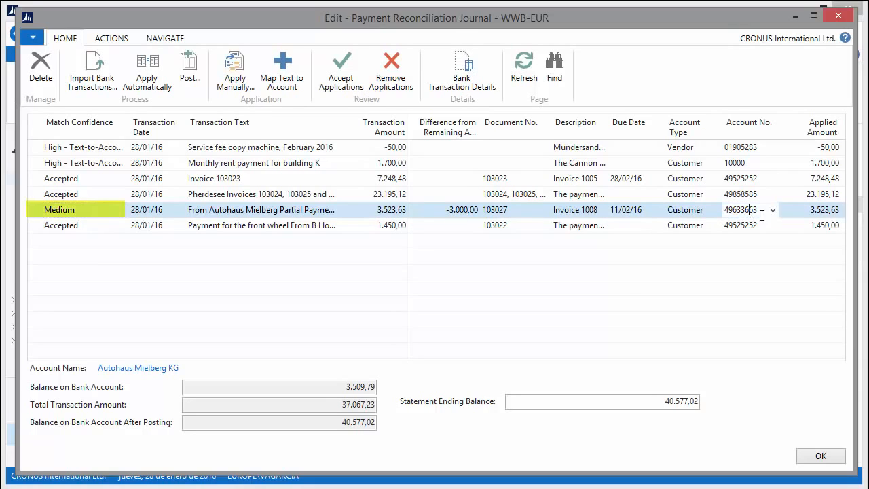
left_click(773, 211)
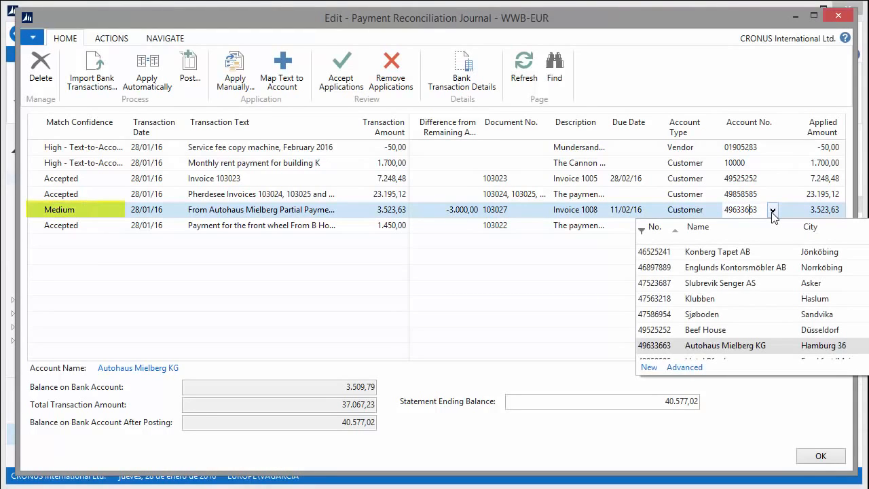
left_click(238, 82)
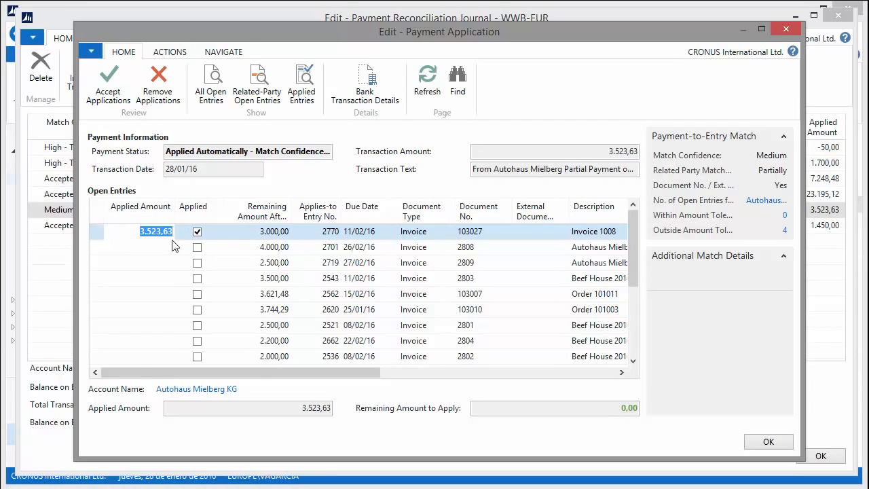
left_click(768, 442)
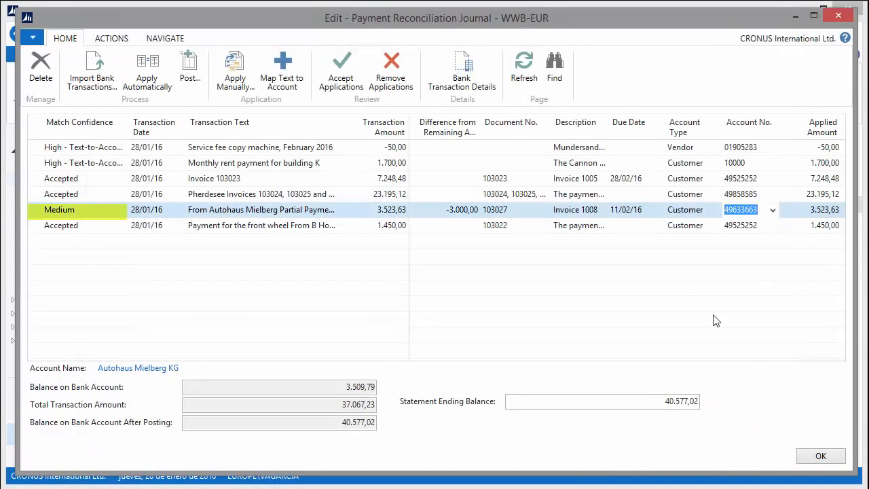
left_click(351, 83)
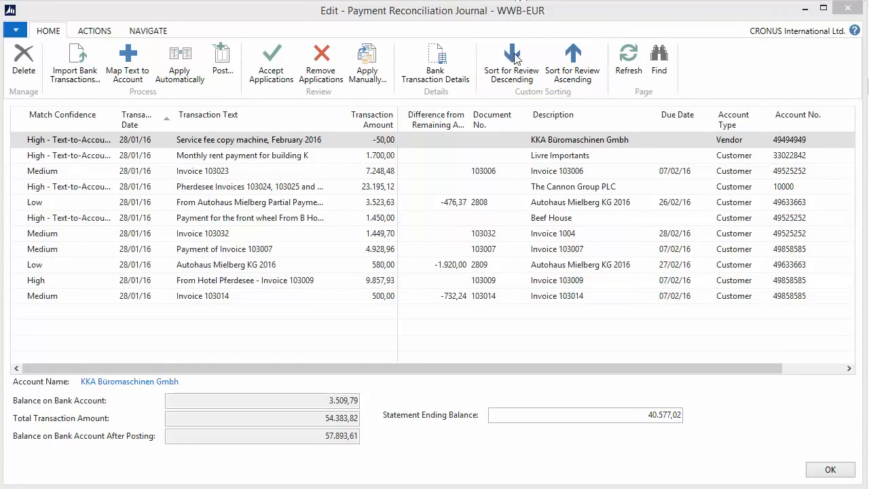
Sort the payment reconciliation journal lines for review in descending order of match confidence, and also in ascending order.
left_click(510, 74)
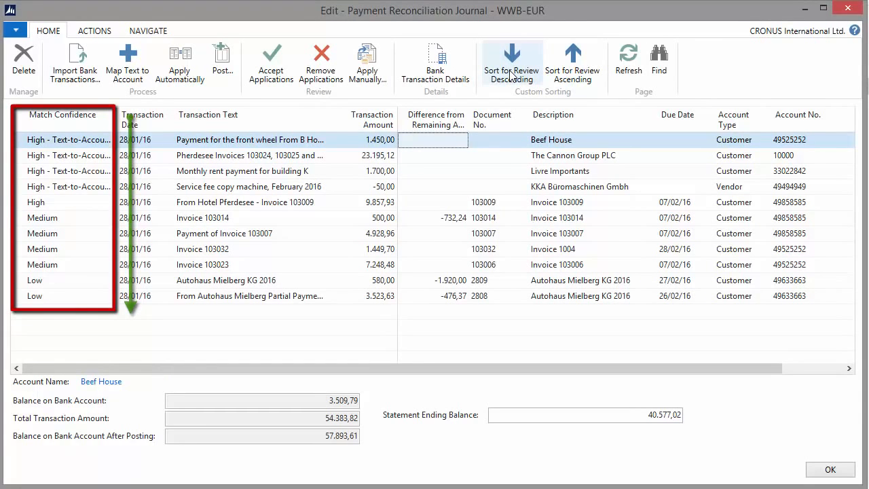
left_click(581, 77)
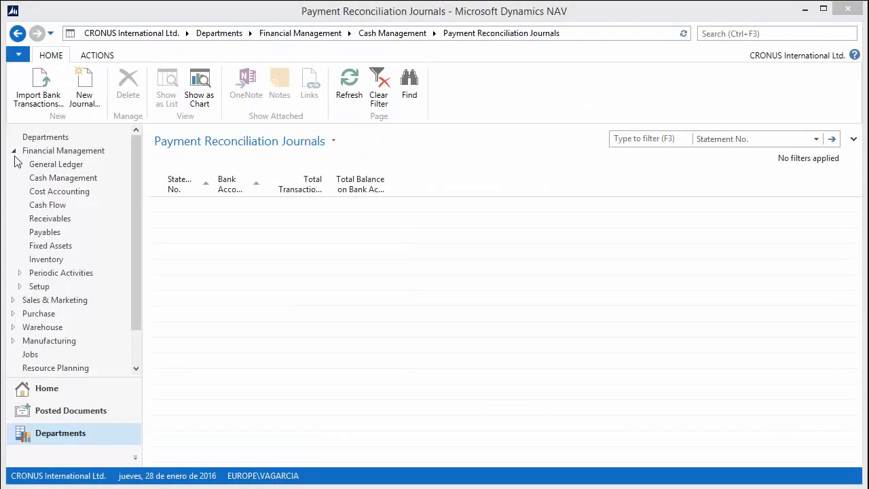
Open the posted payment reconciliation for WWB-EUR from Cash Management, examine all its lines, and close it.
left_click(51, 180)
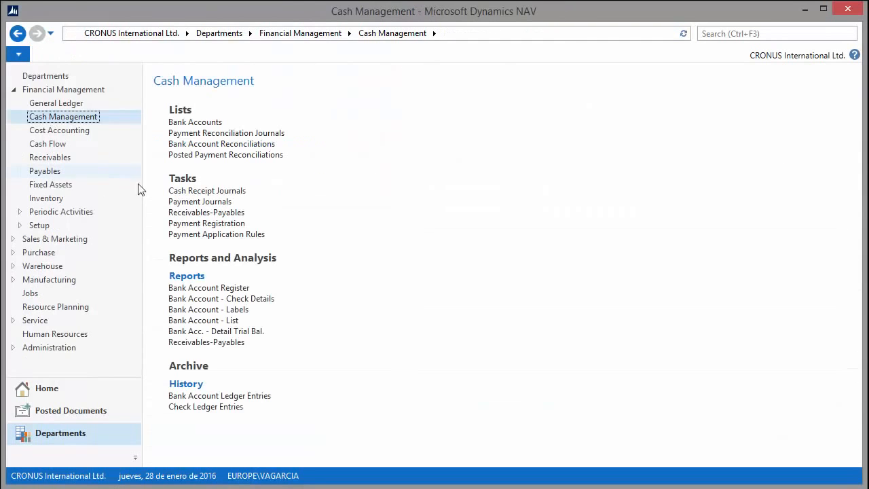
left_click(232, 161)
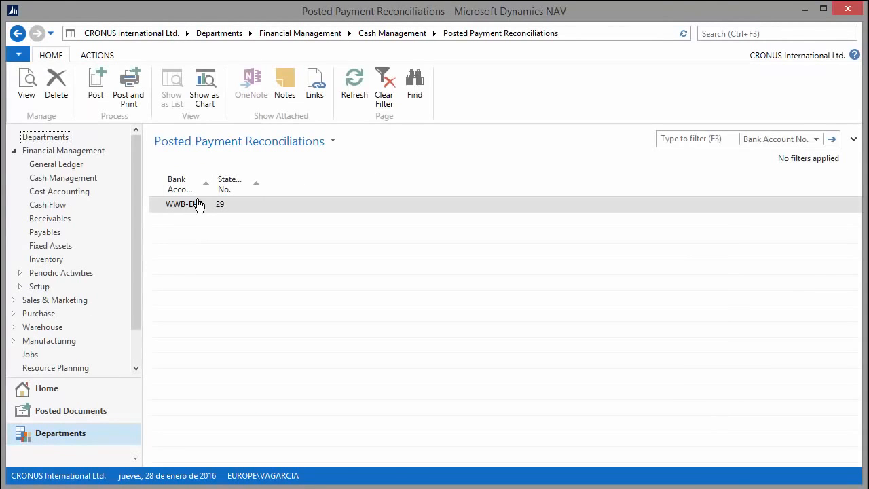
double_click(189, 214)
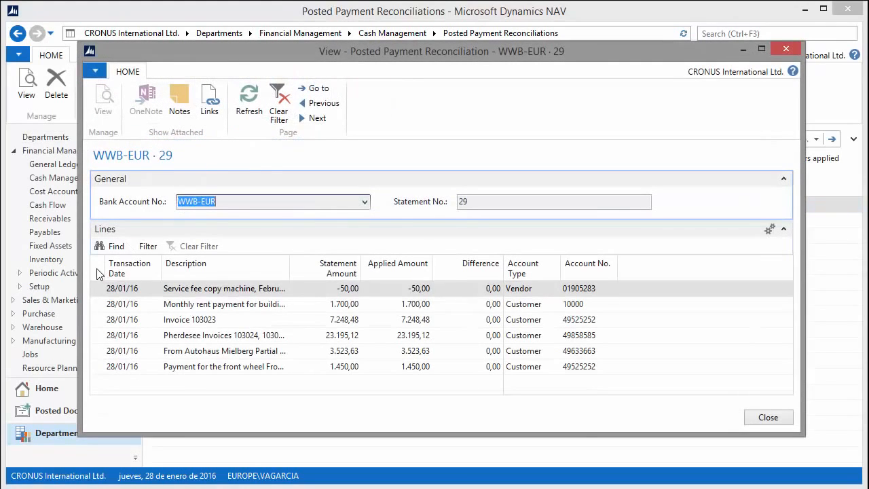
left_click_drag(94, 290, 100, 366)
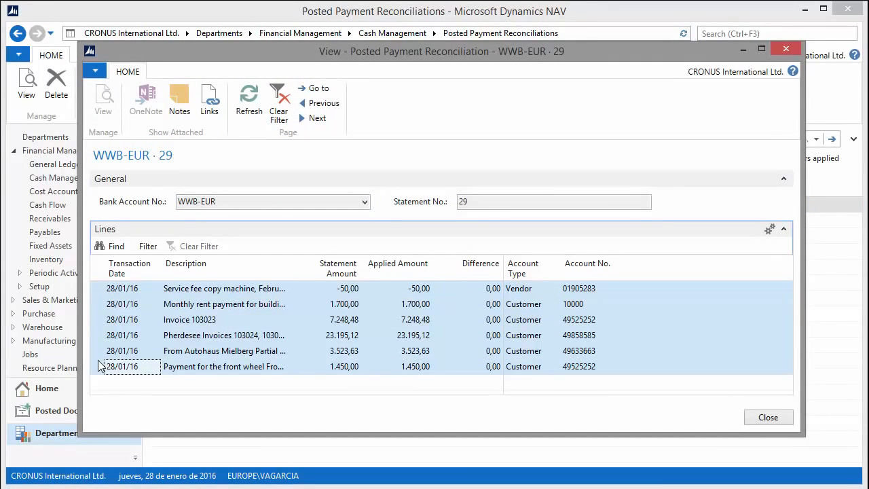
left_click(779, 421)
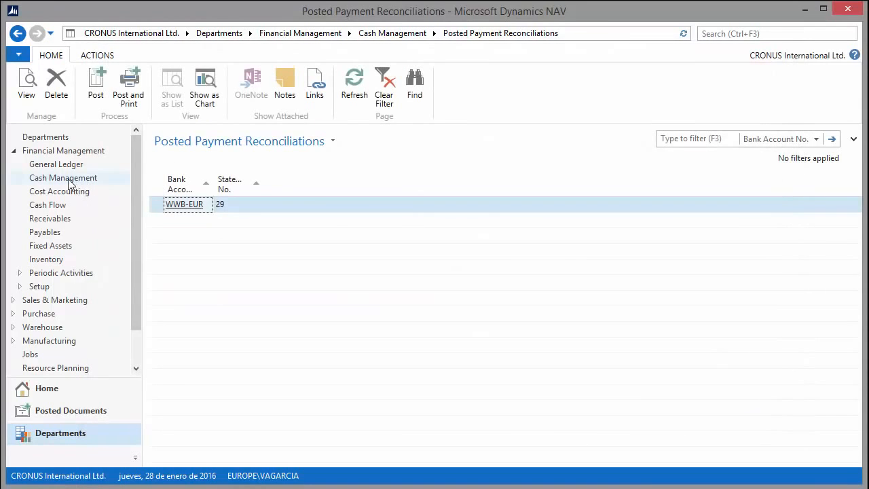
Open the bank account card of WWB-EUR from the Cash Management bank accounts list.
left_click(70, 178)
left_click(197, 122)
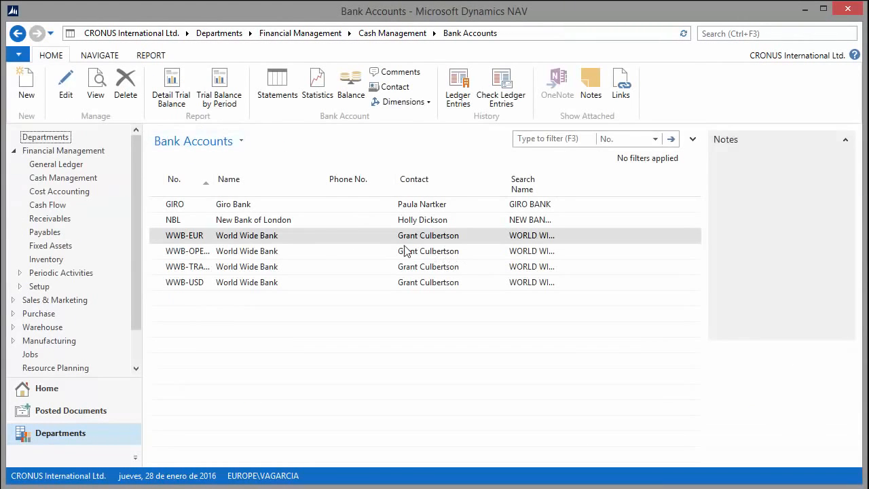
double_click(250, 244)
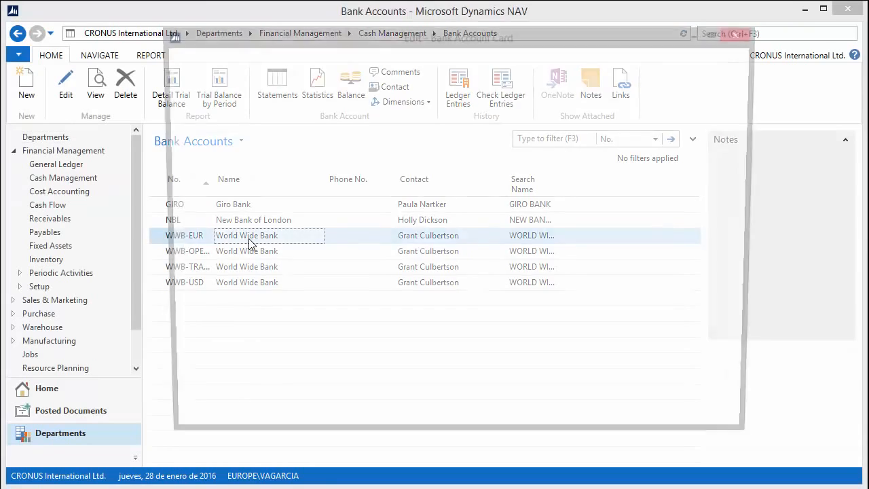